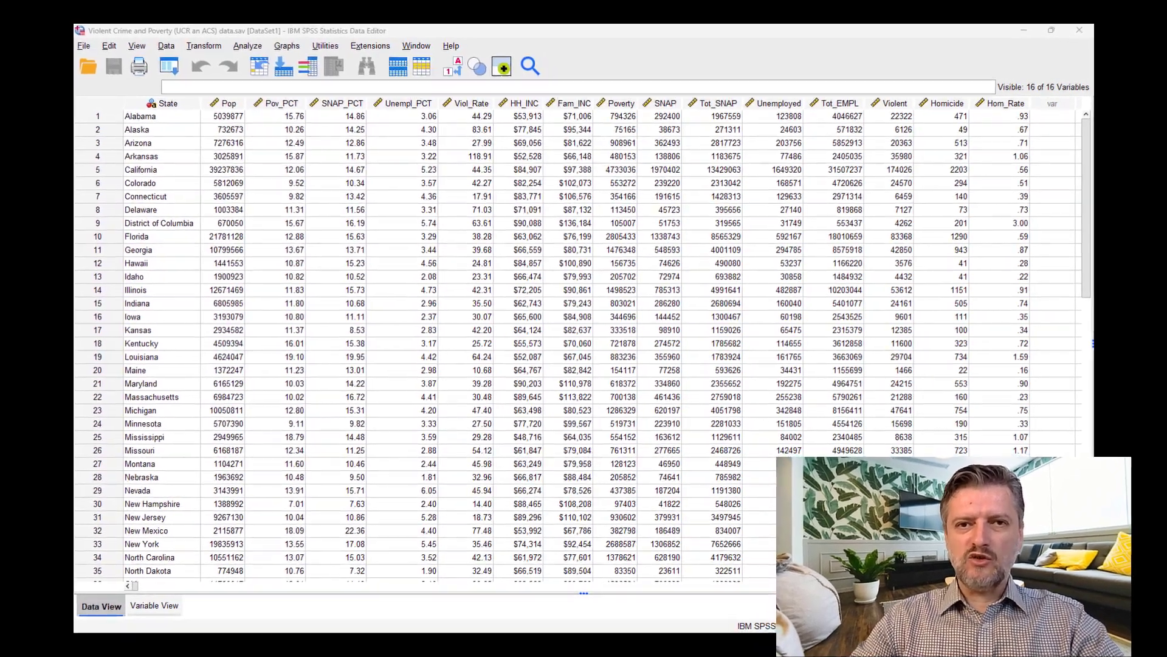
- Move the Census browser window showing table S1901 over the SPSS Data Editor
drag(25, 92, 870, 121)
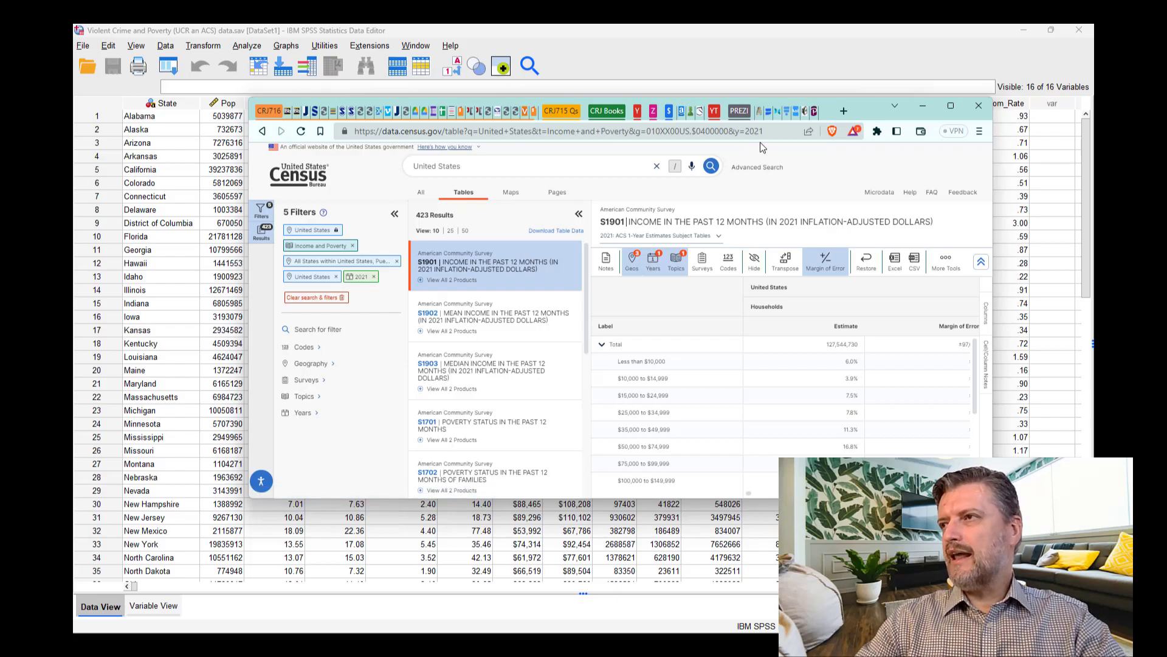
- Switch the browser to the FBI Crime Data Explorer tab, then minimize it to reveal SPSS
click(271, 111)
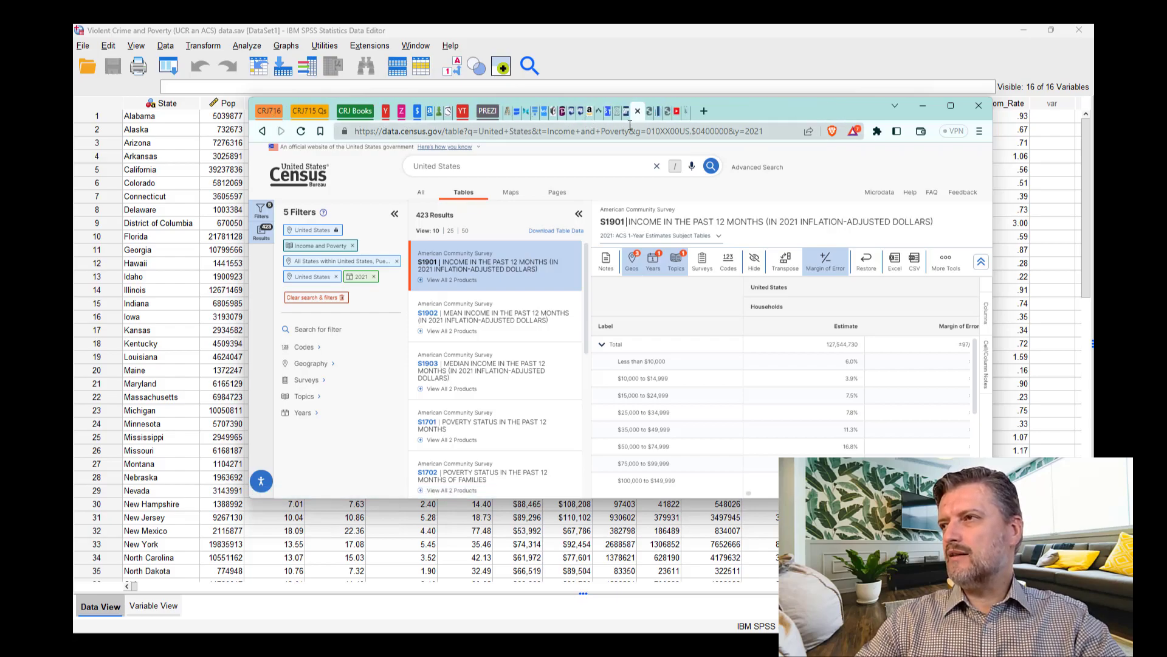
click(648, 118)
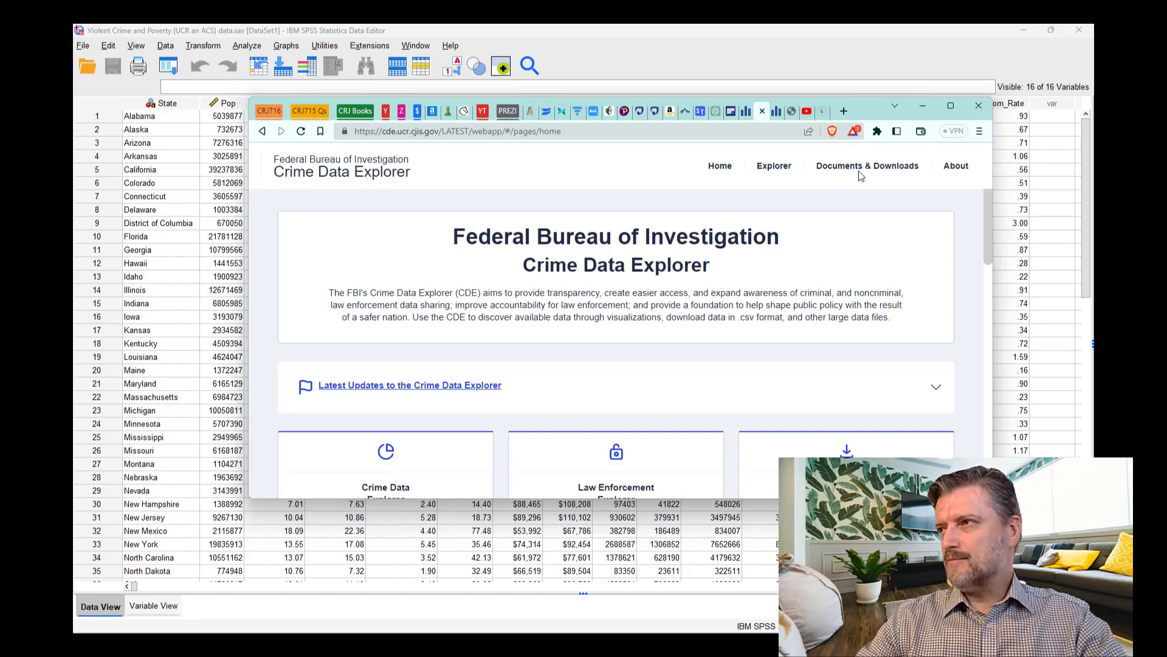
click(923, 108)
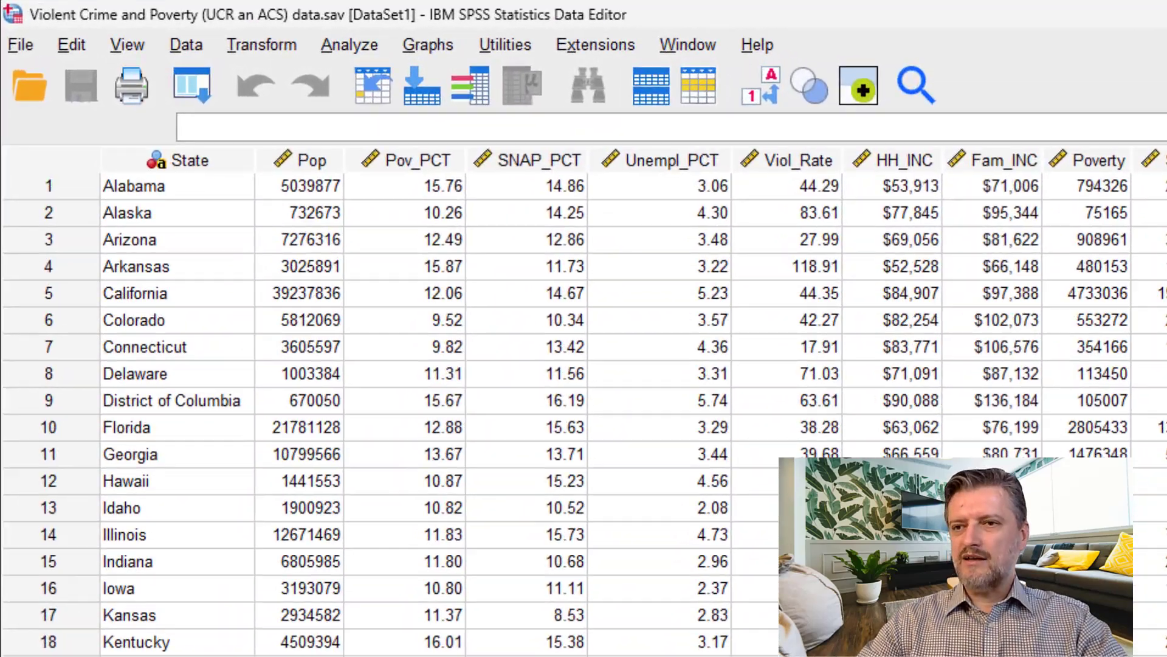
scroll(363, 372, down, 6)
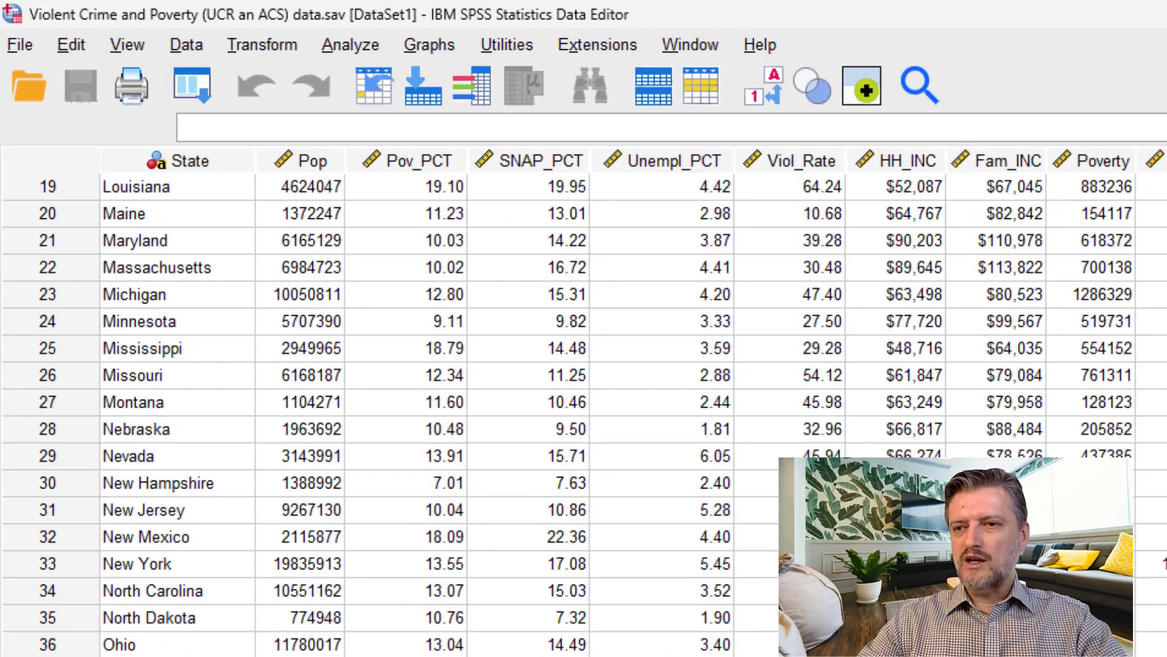
scroll(389, 414, up, 6)
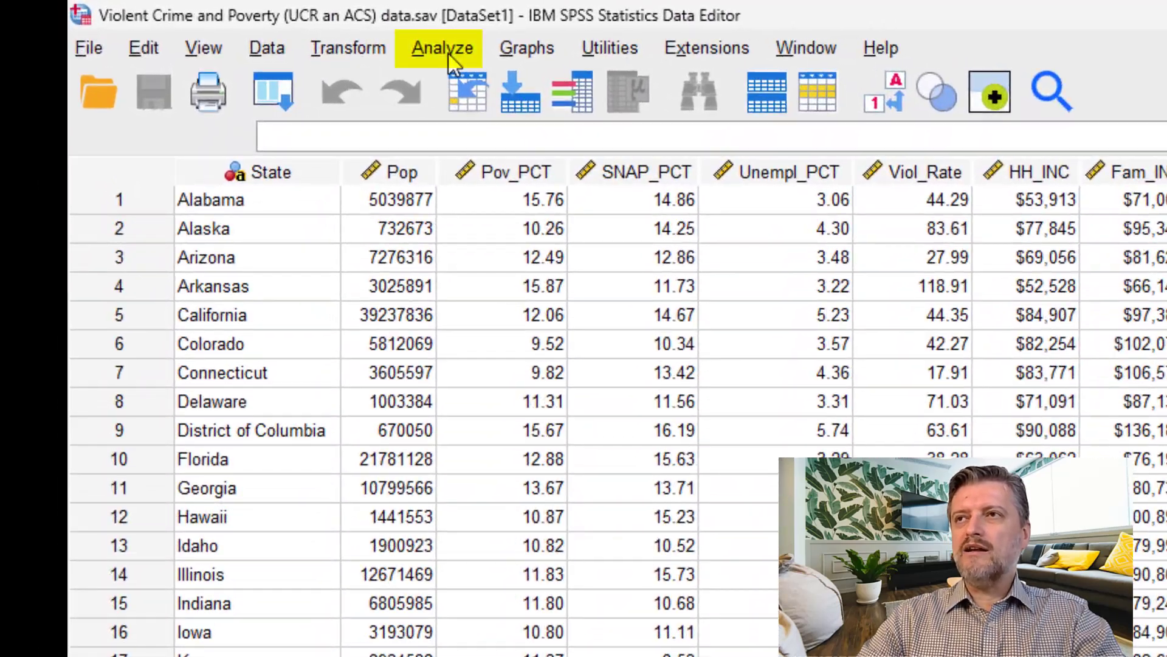
- Open the Bivariate Correlations dialog from Analyze > Correlate > Bivariate
click(417, 49)
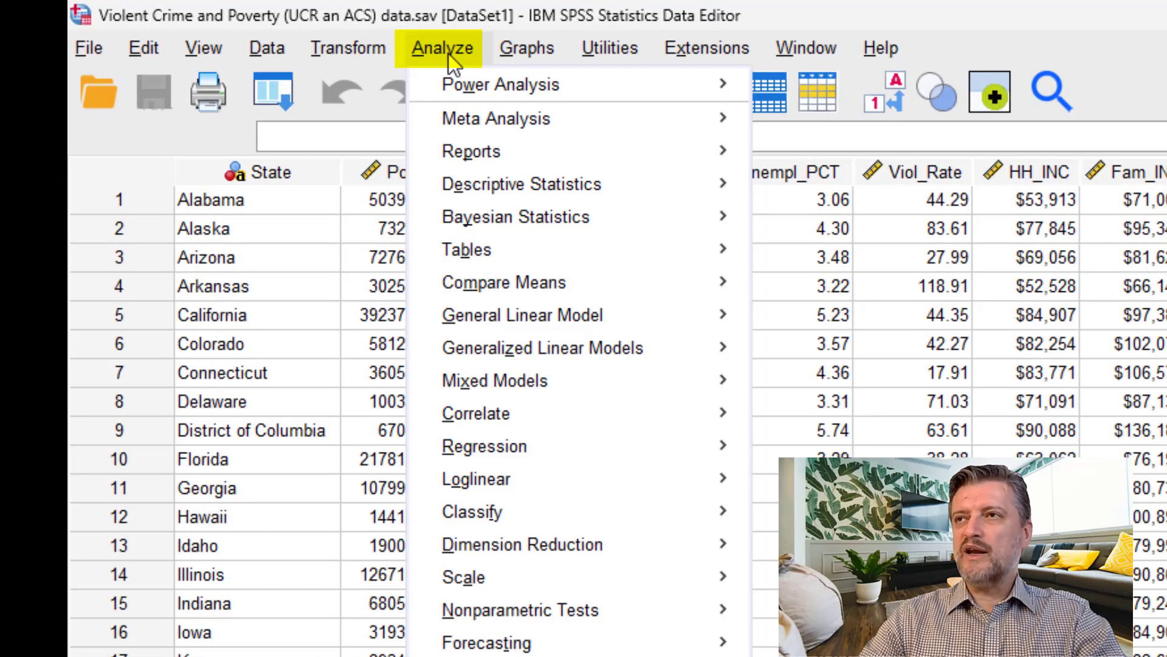
mouse_move(549, 410)
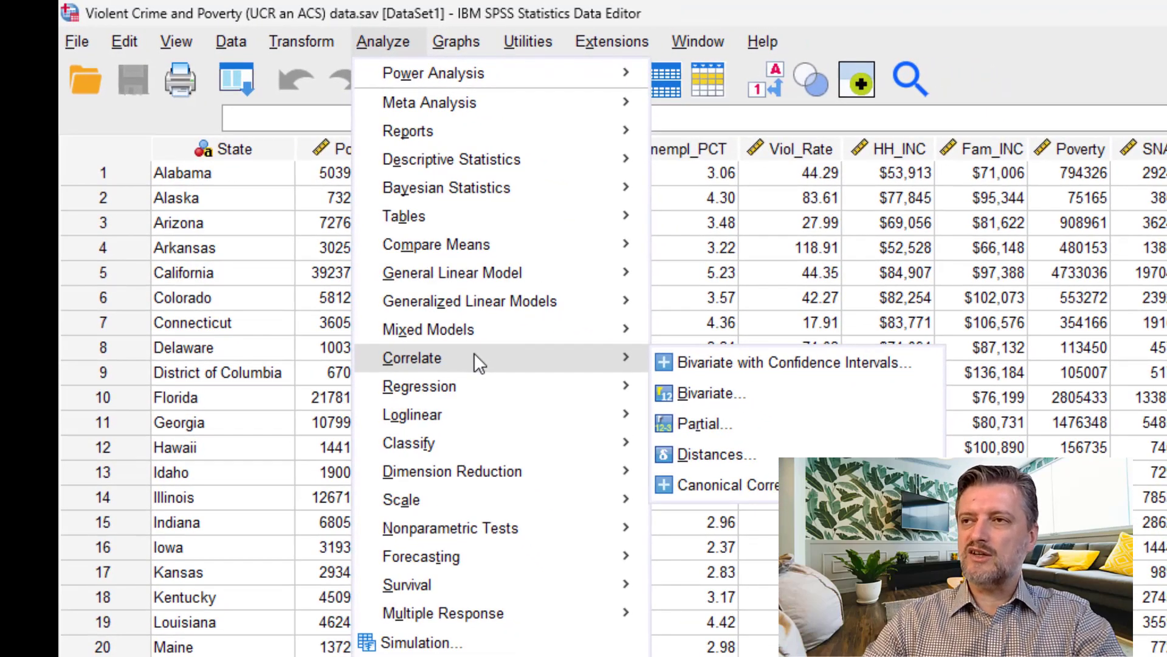
click(764, 393)
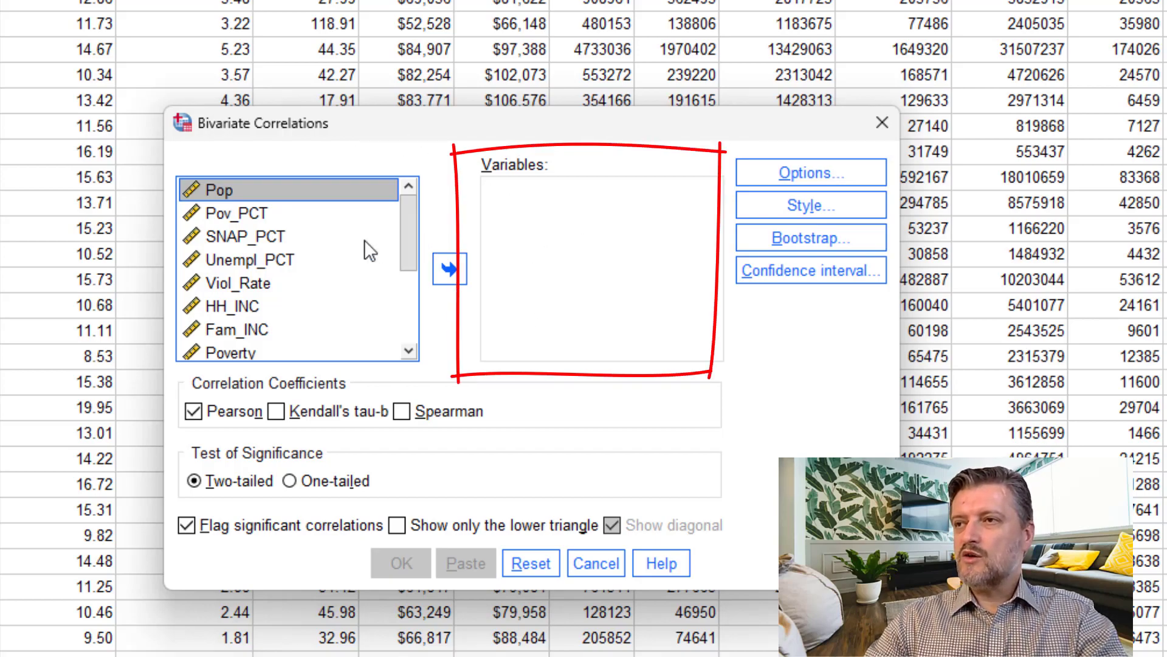
- Run a two-tailed Pearson correlation of Pov_PCT and Viol_Rate with significant correlations flagged
click(232, 215)
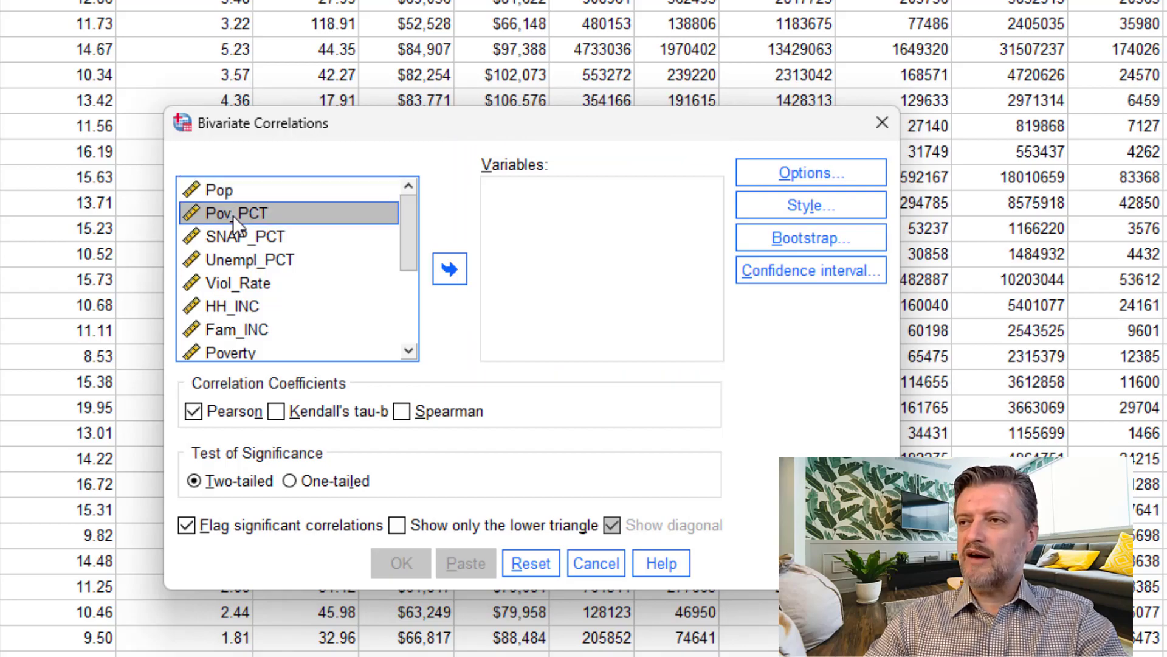
drag(234, 217, 535, 230)
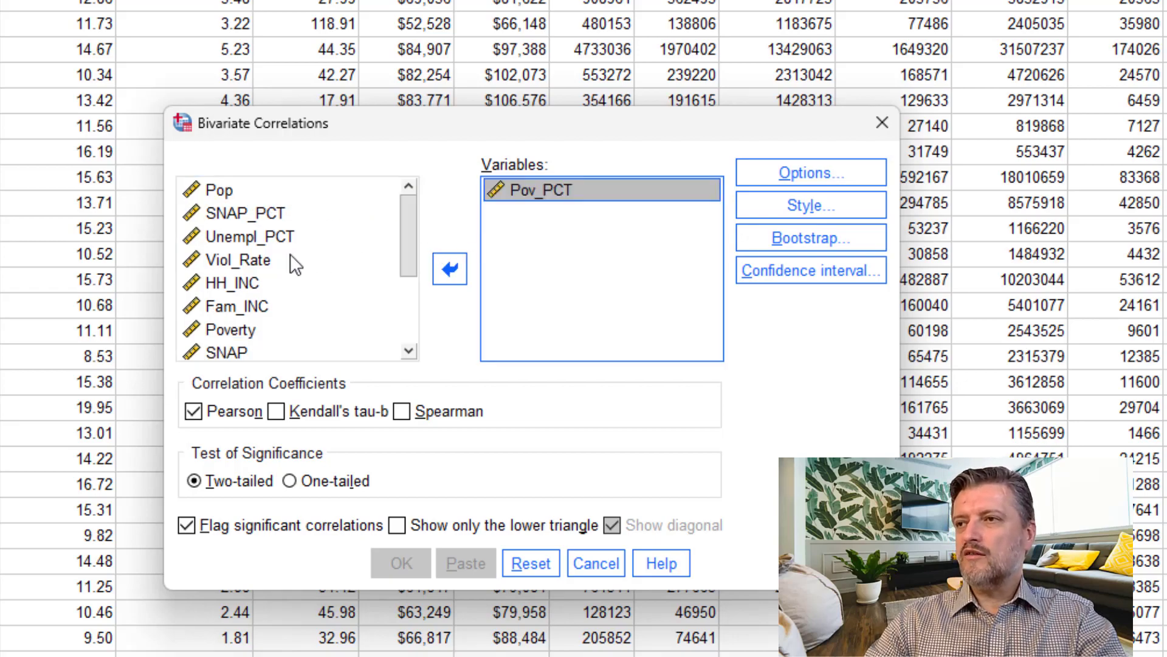
click(253, 264)
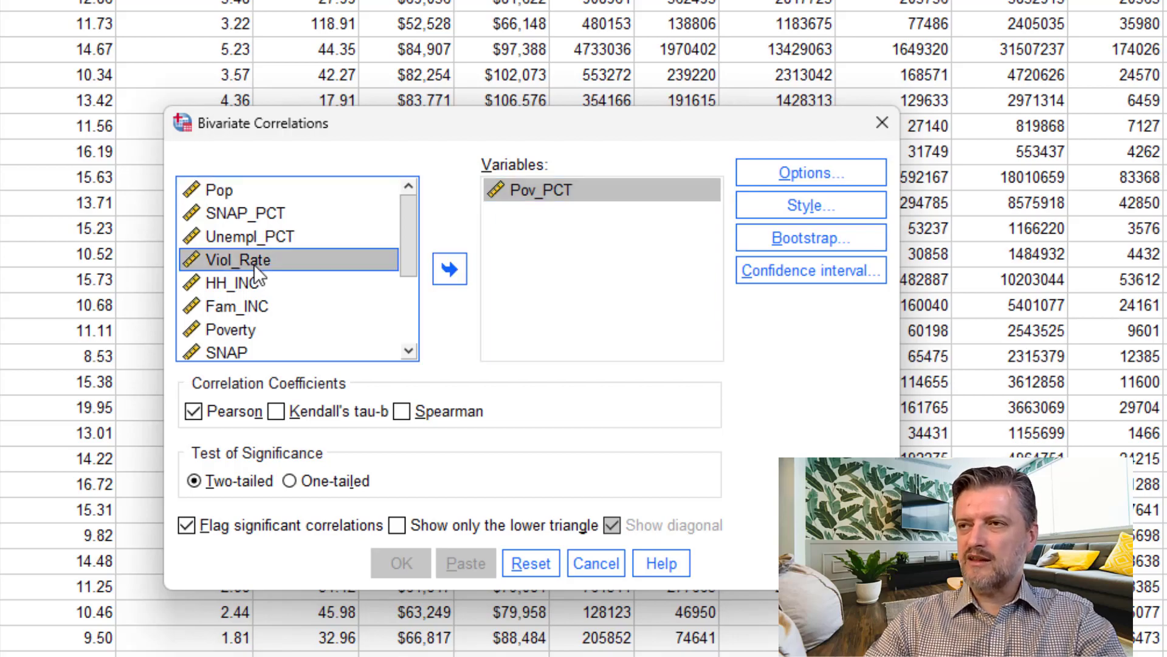
click(455, 265)
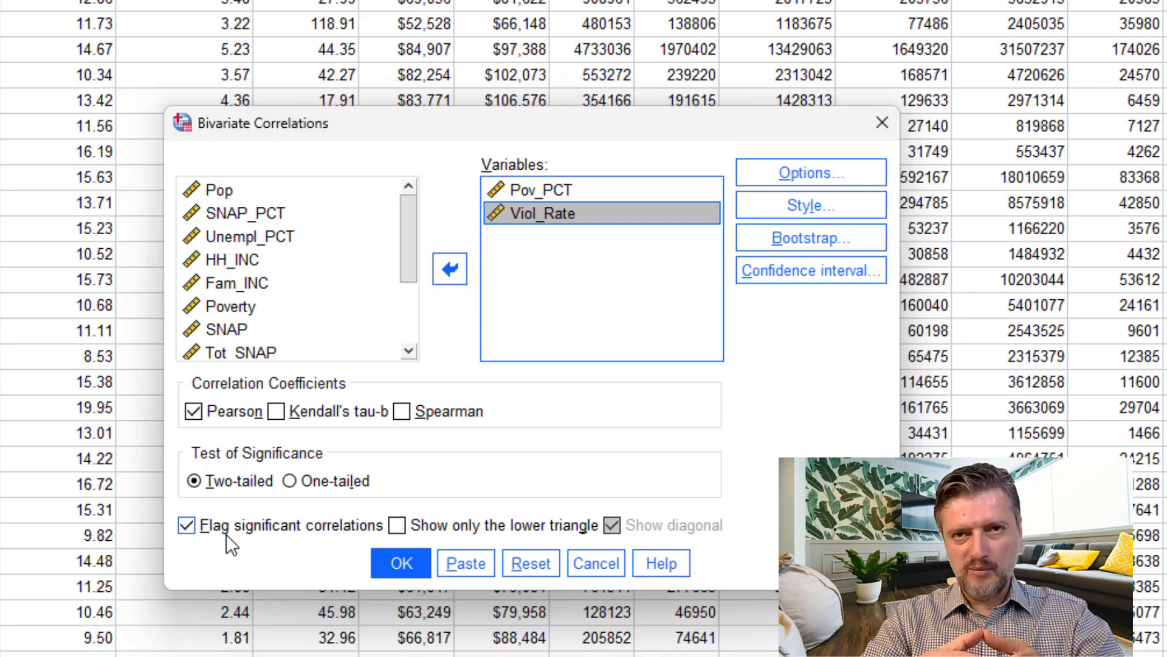
click(401, 559)
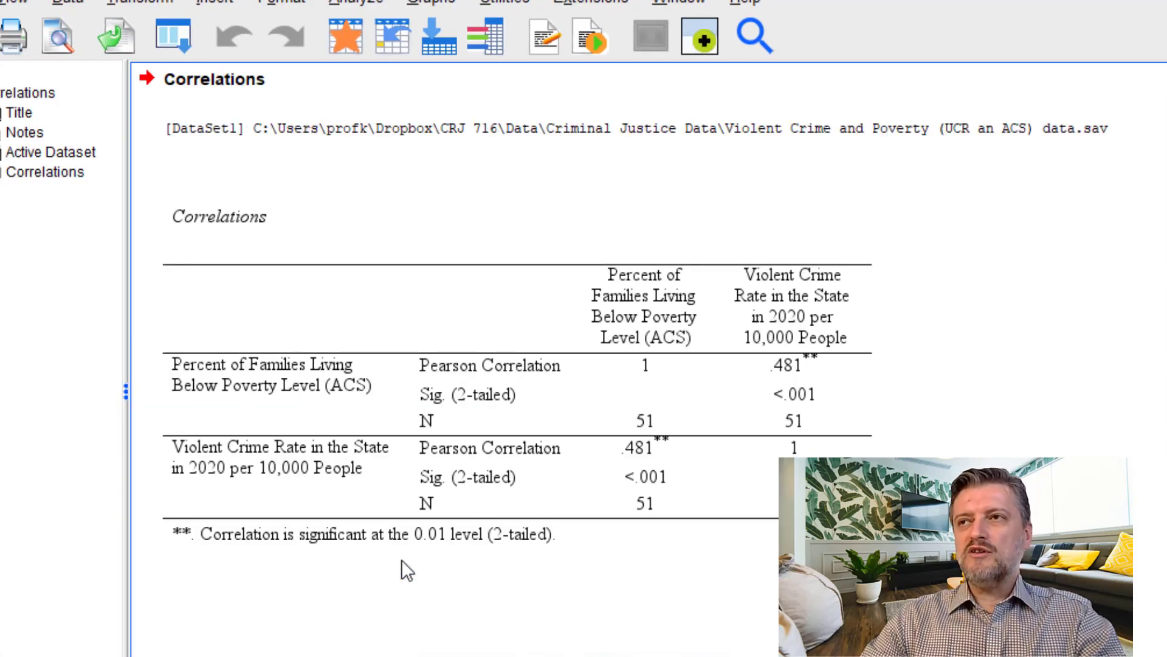
- Select the Correlations table in the output viewer
click(404, 440)
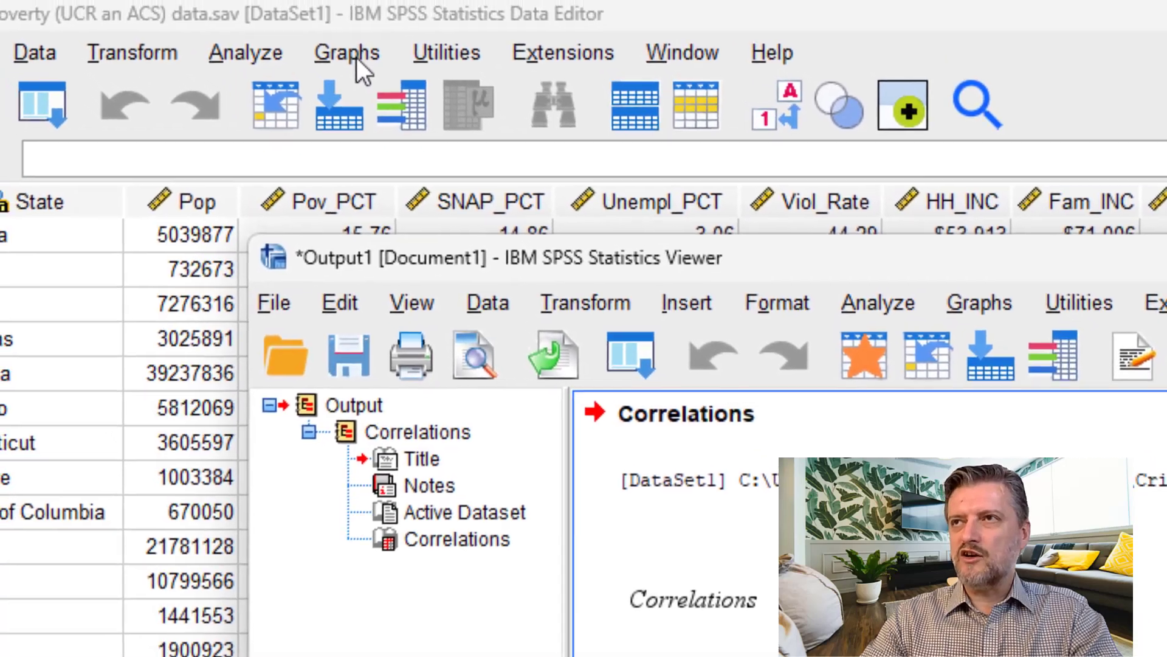
- Start a new chart in Chart Builder and show the Scatter/Dot gallery types
click(357, 57)
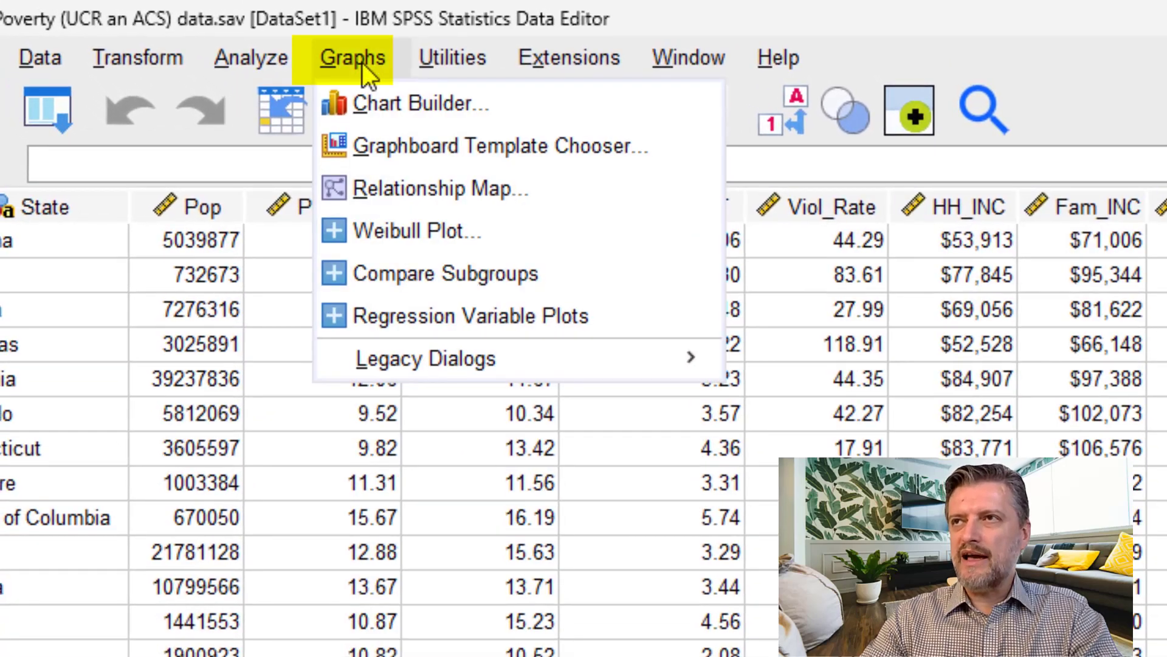
click(415, 103)
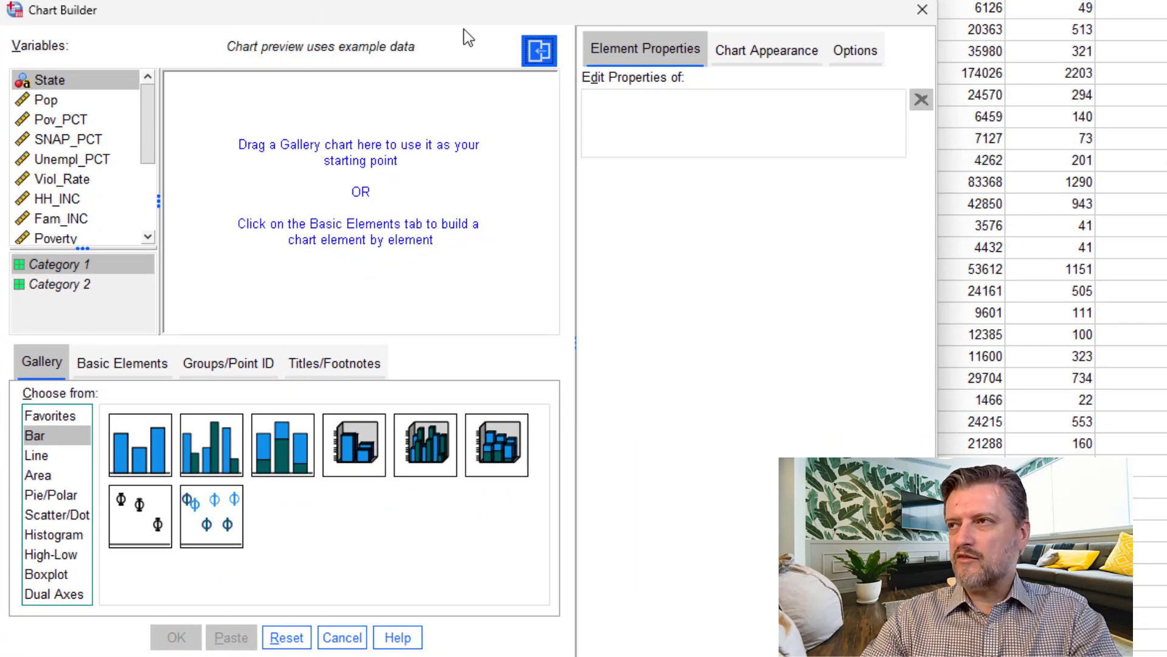
click(58, 516)
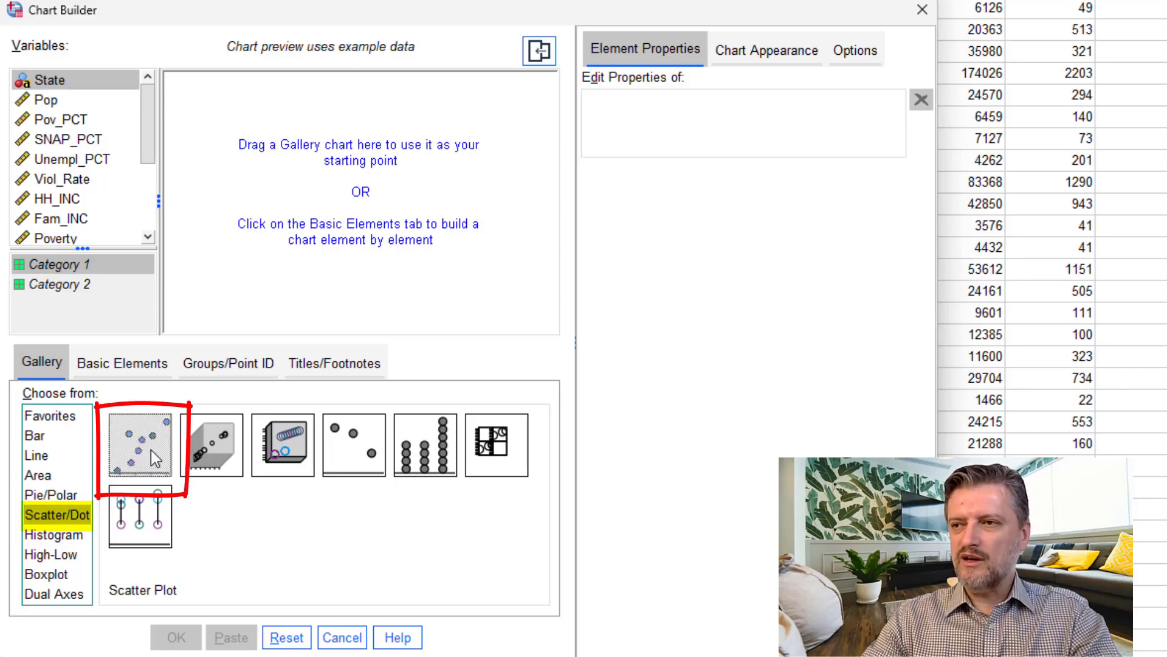
- Place a Simple Scatter on the canvas with Pov_PCT on X and Viol_Rate on Y
mouse_move(167, 439)
mouse_down()
mouse_move(344, 207)
mouse_move(339, 228)
mouse_up()
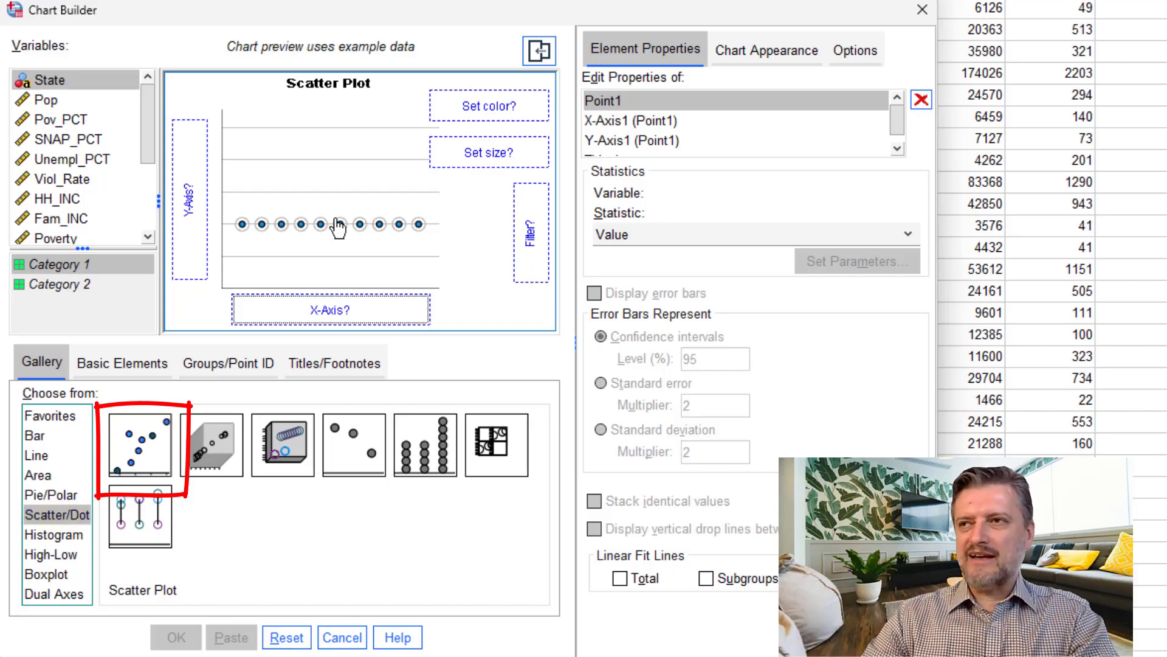
drag(79, 126, 307, 308)
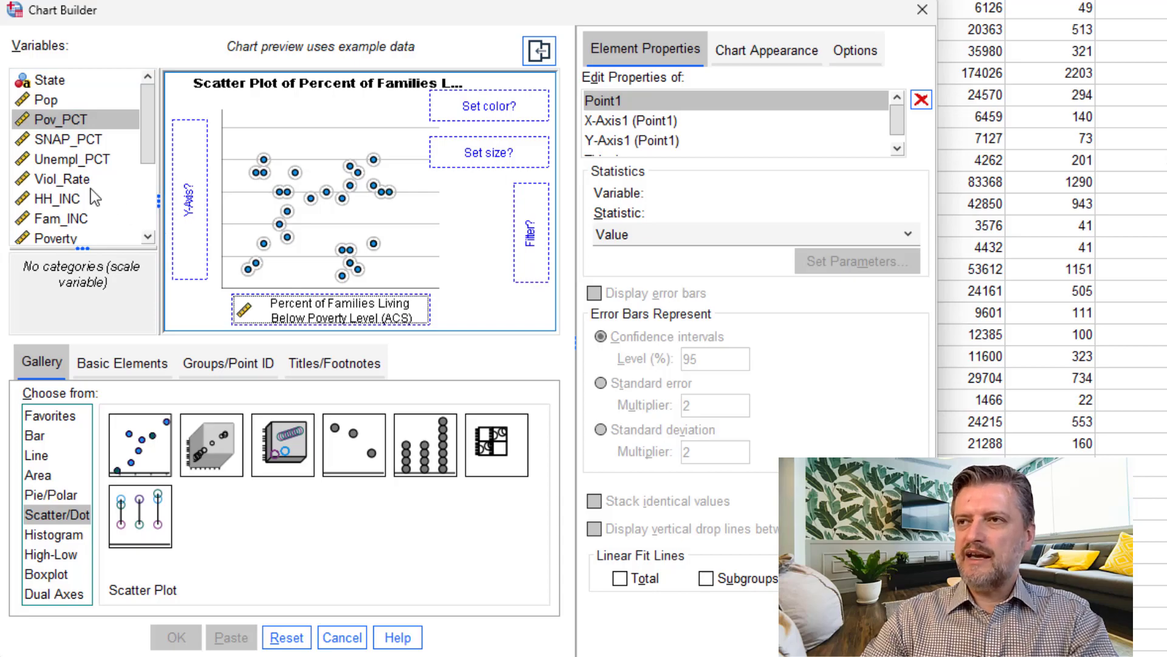
click(78, 184)
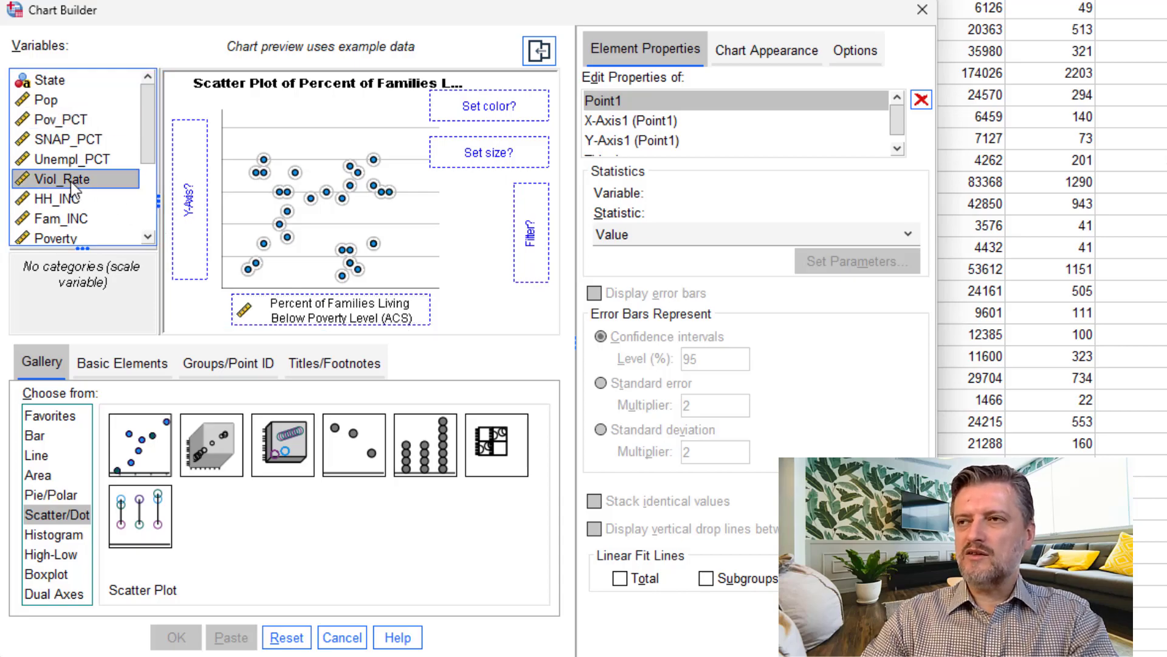
drag(70, 181, 190, 214)
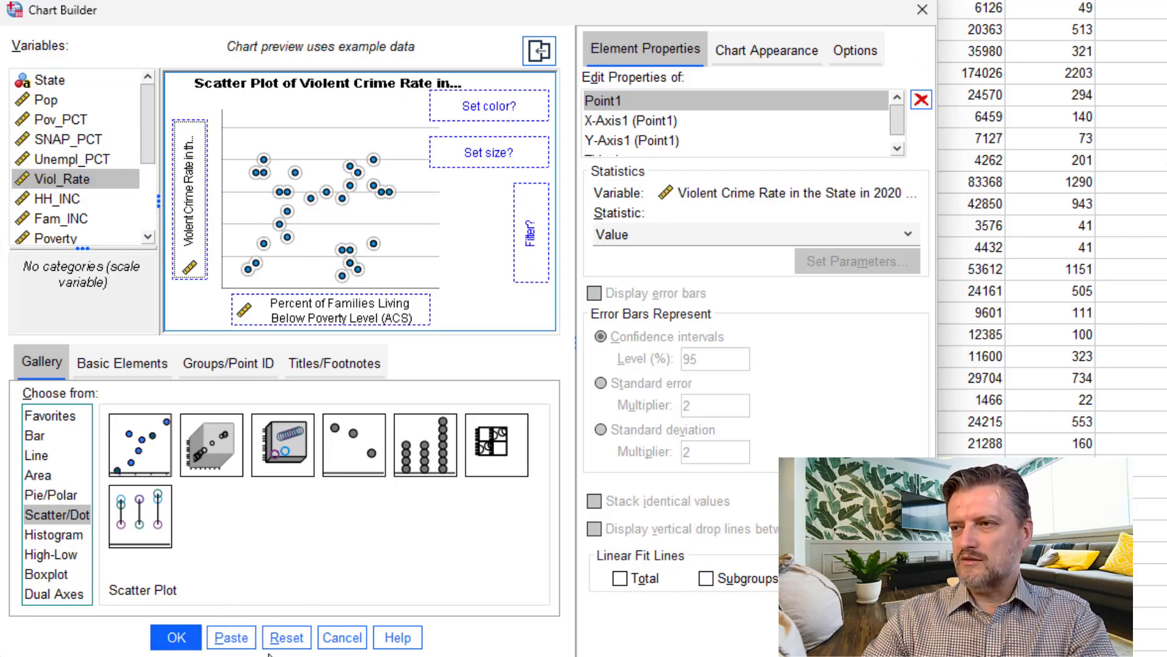
- Generate the Viol_Rate versus Pov_PCT scatter plot and maximize the output Viewer
click(185, 645)
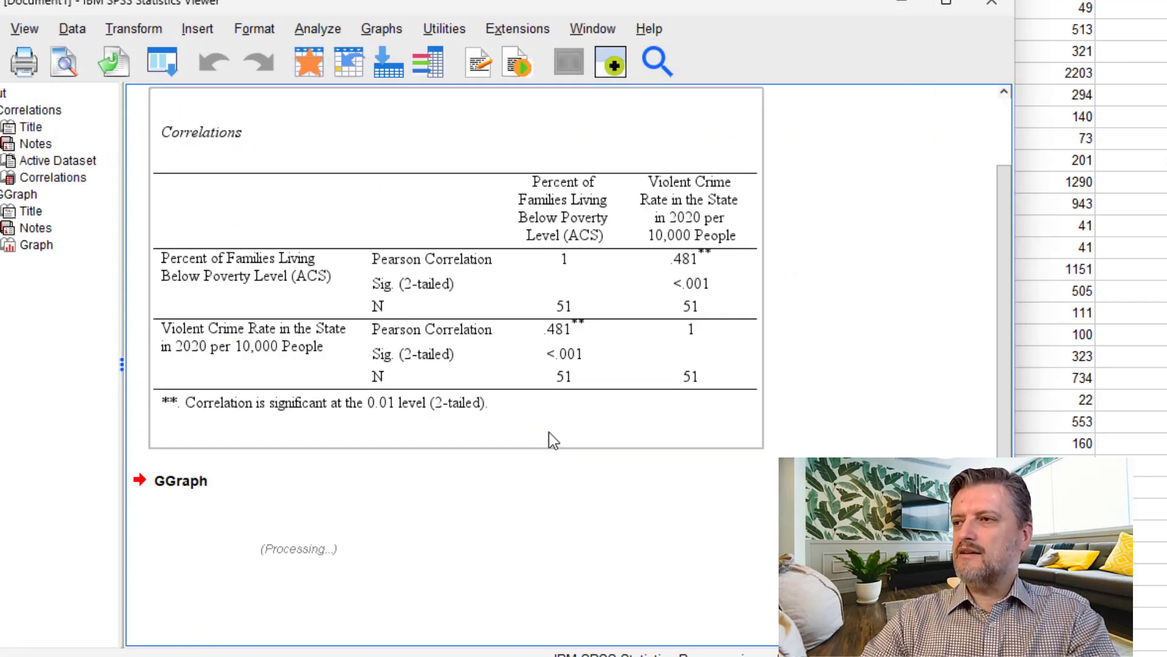
scroll(550, 428, down, 6)
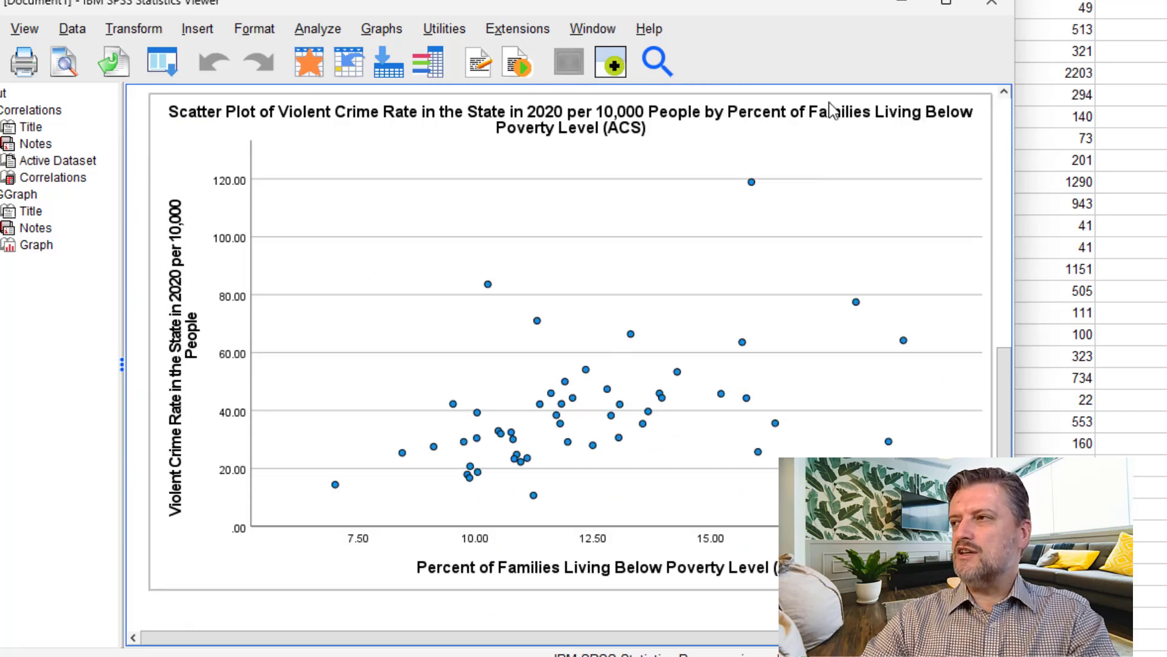
click(947, 12)
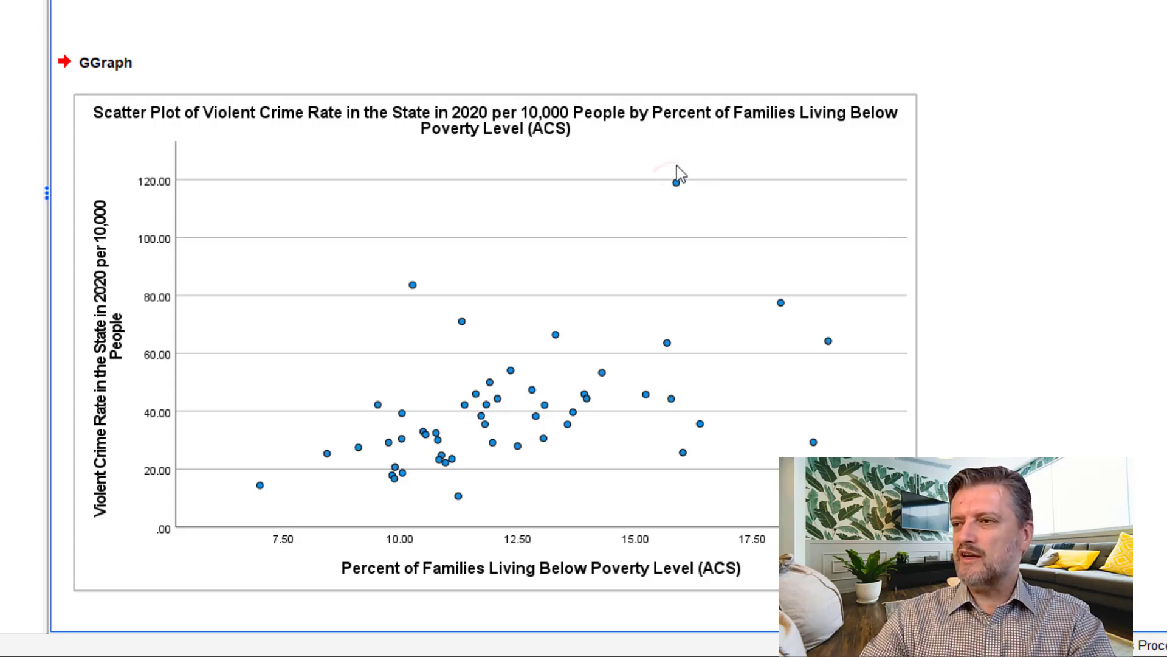
drag(677, 165, 684, 198)
mouse_move(404, 279)
mouse_down()
mouse_move(422, 265)
mouse_move(398, 267)
mouse_up()
mouse_move(796, 420)
mouse_down()
mouse_move(823, 441)
mouse_move(844, 433)
mouse_move(809, 418)
mouse_up()
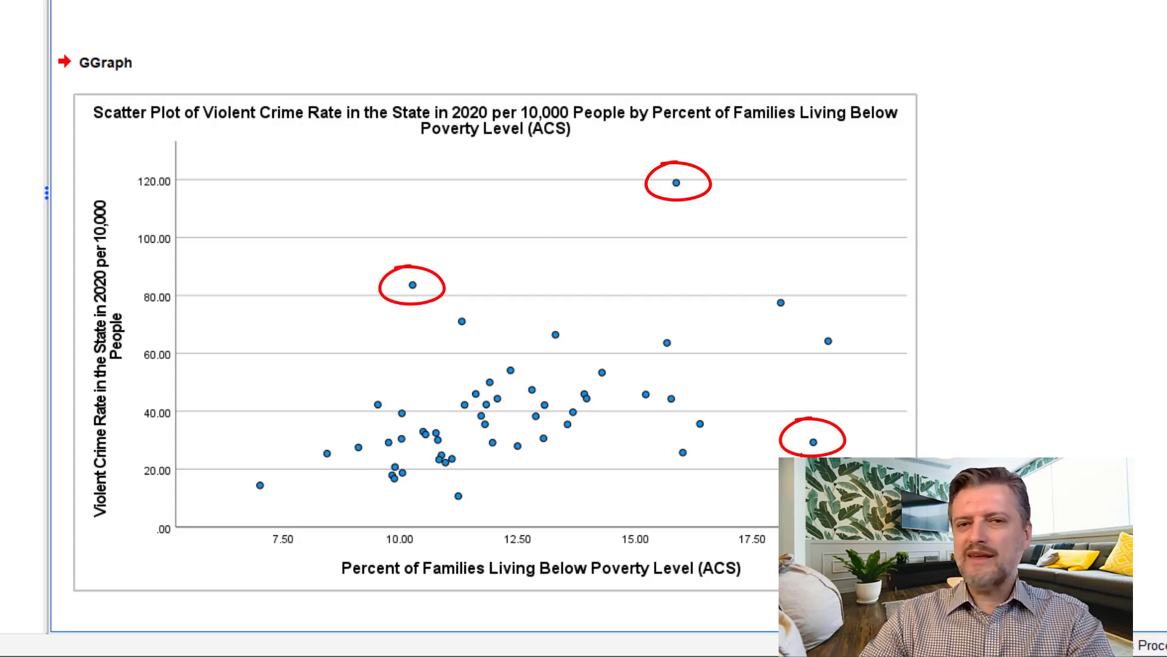
key(Escape)
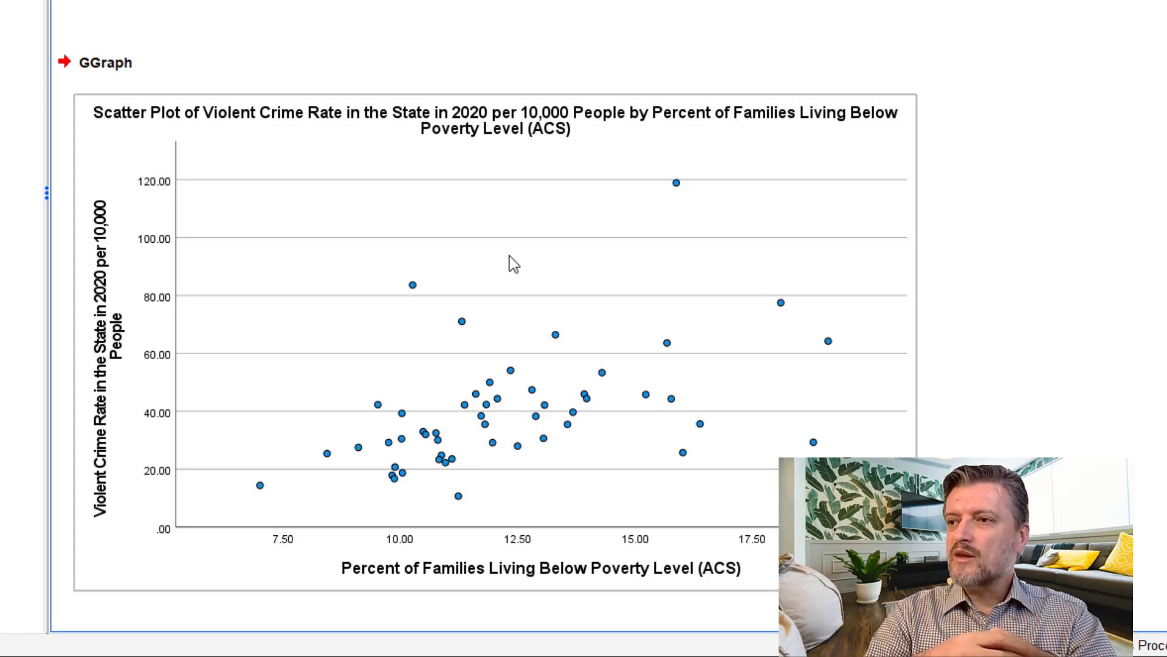
- Add a Total linear fit line (y = -4.5 + 3.6*x, R² 0.231) in Chart Editor, then close it
double_click(450, 283)
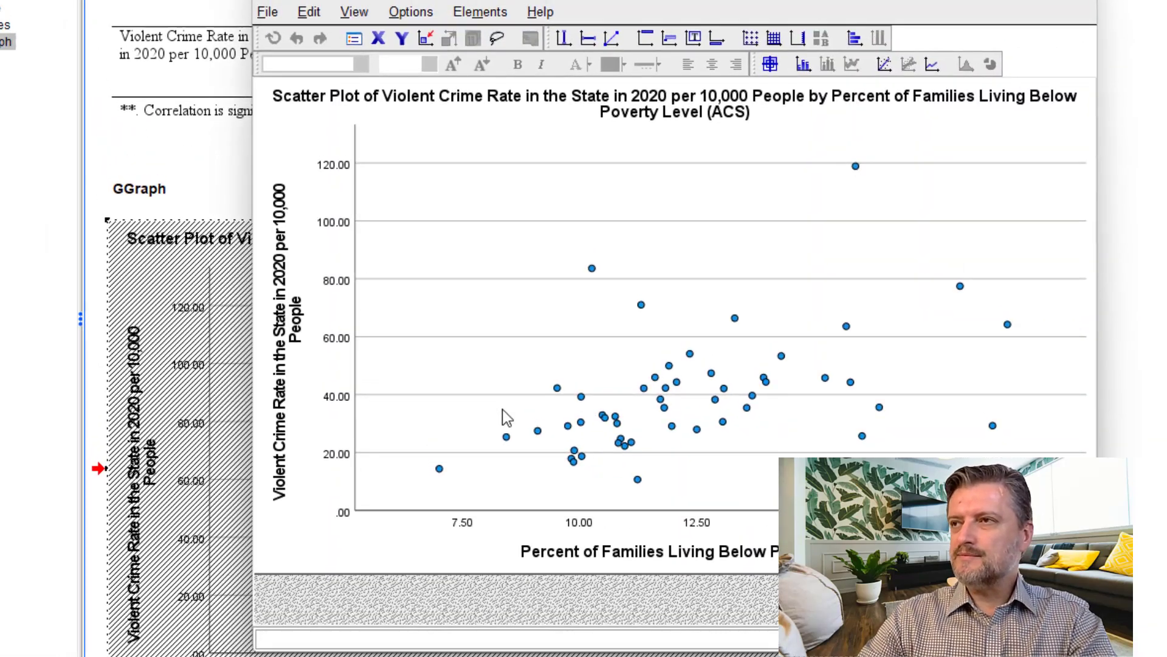
click(885, 66)
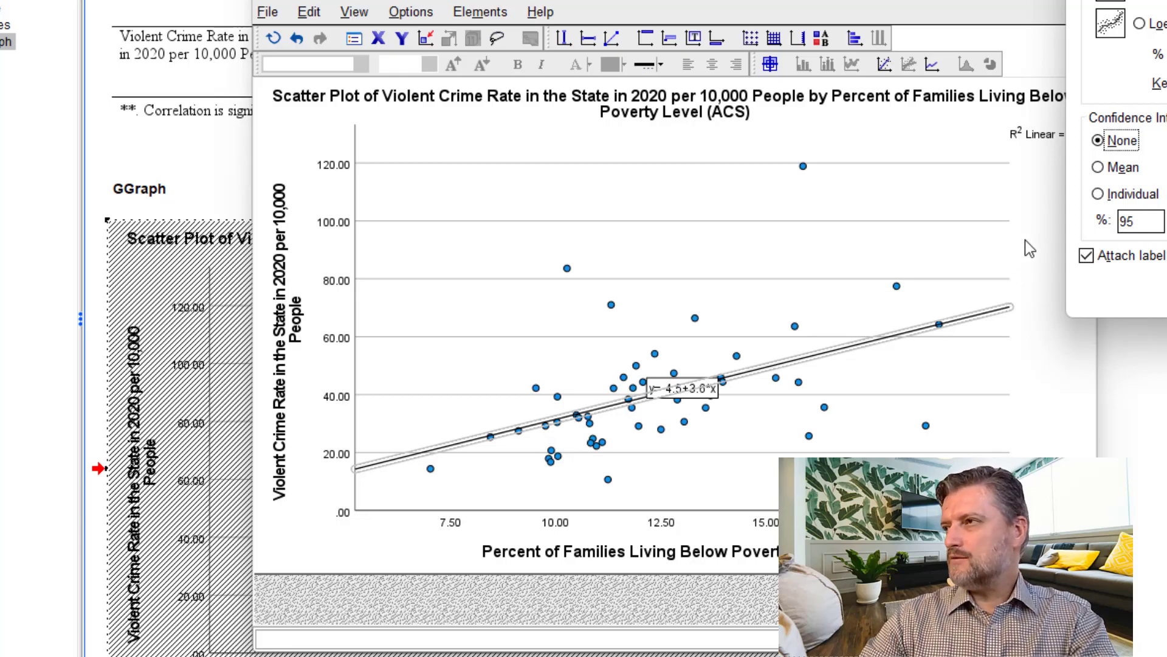
key(Escape)
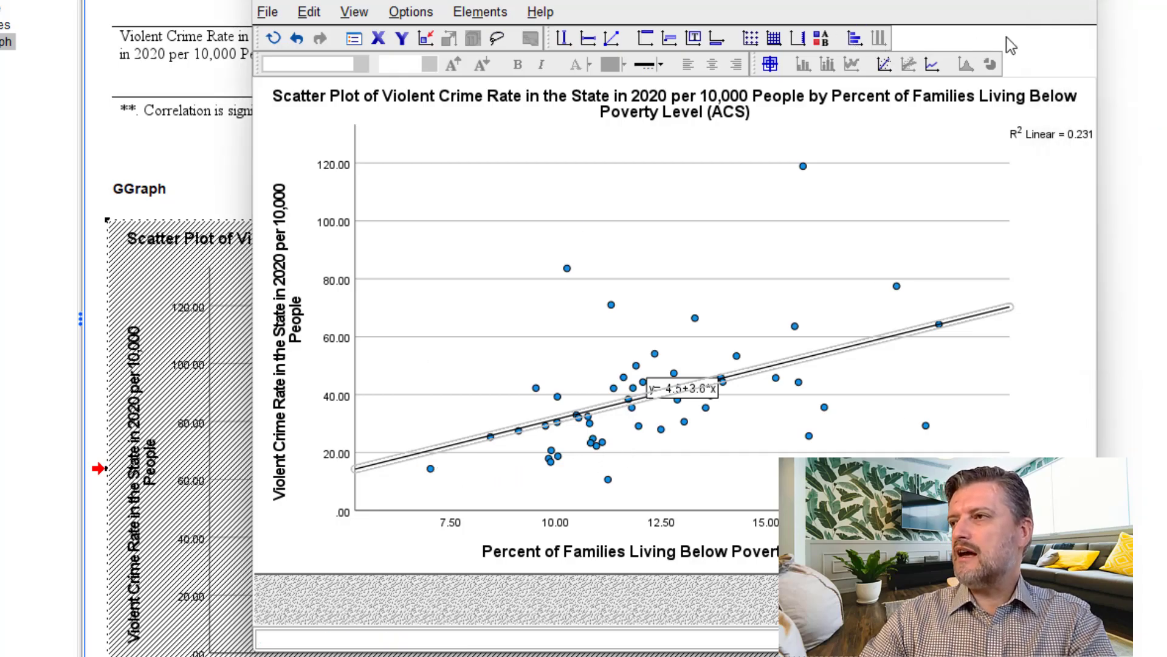
click(1079, 2)
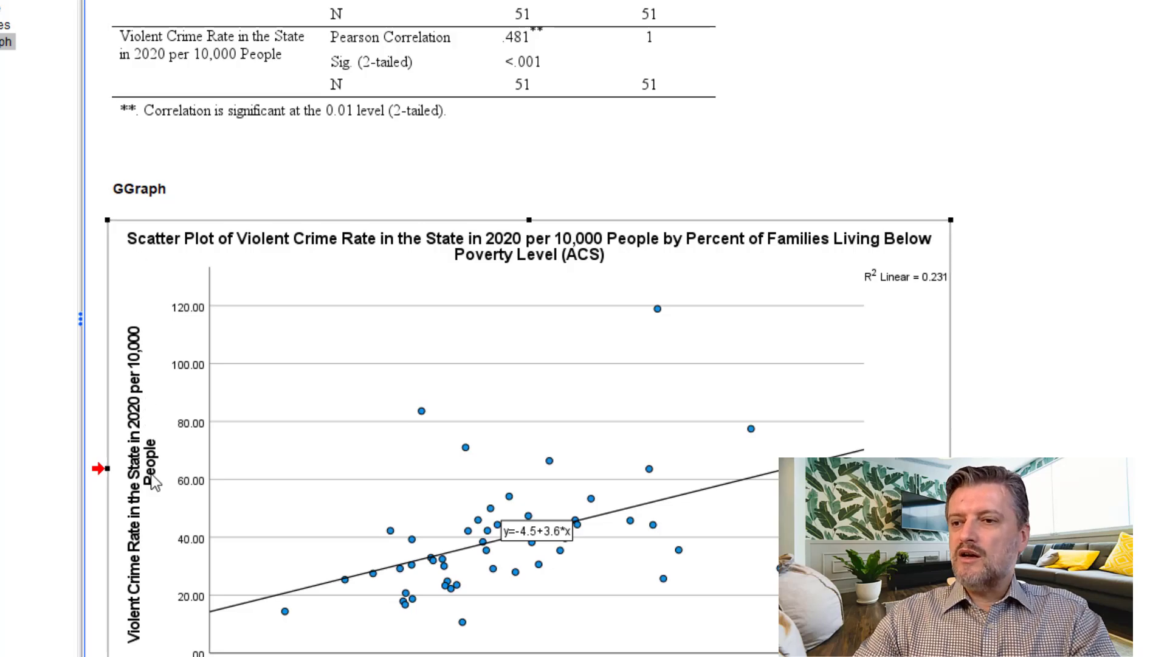
mouse_move(305, 656)
click(200, 632)
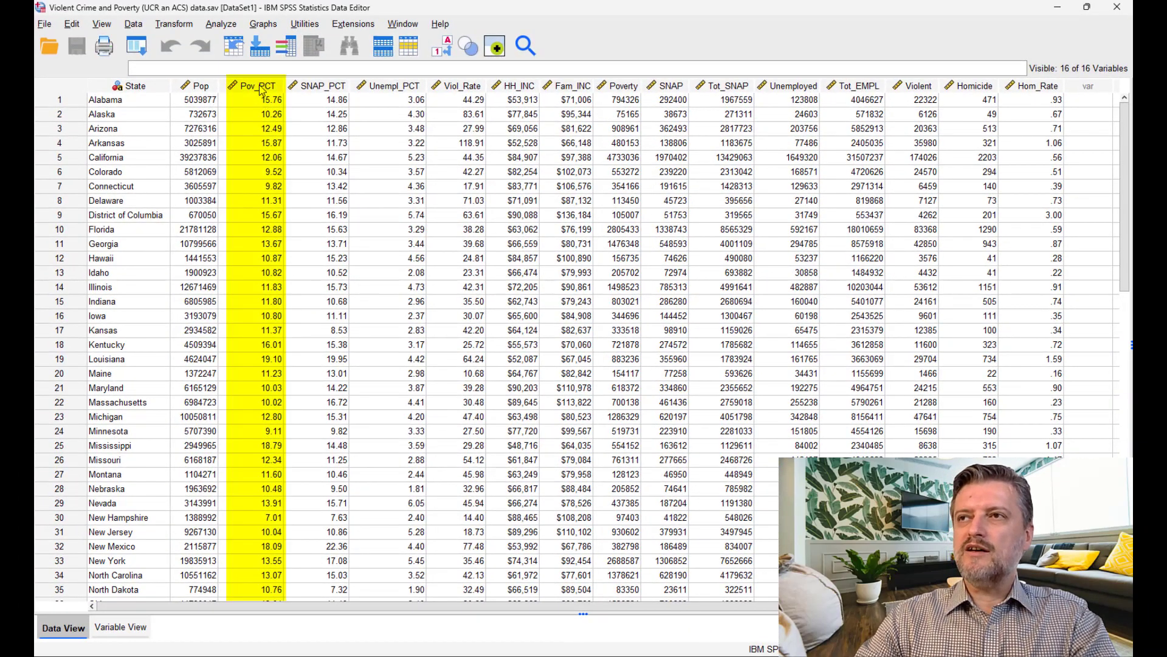
mouse_move(324, 89)
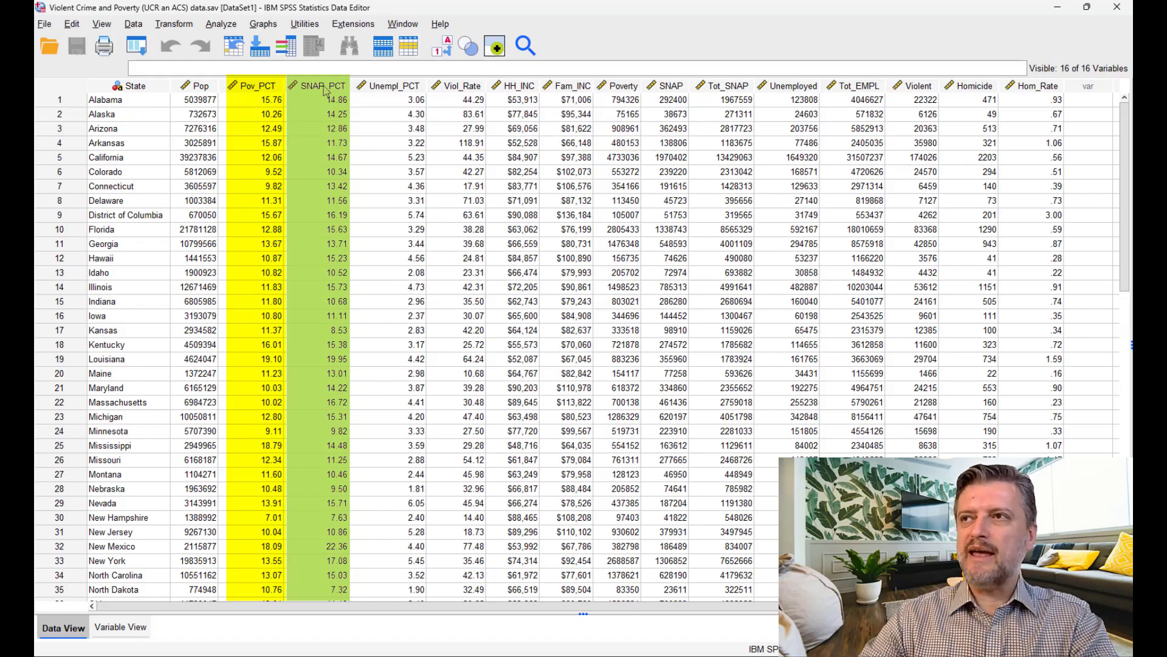
click(392, 90)
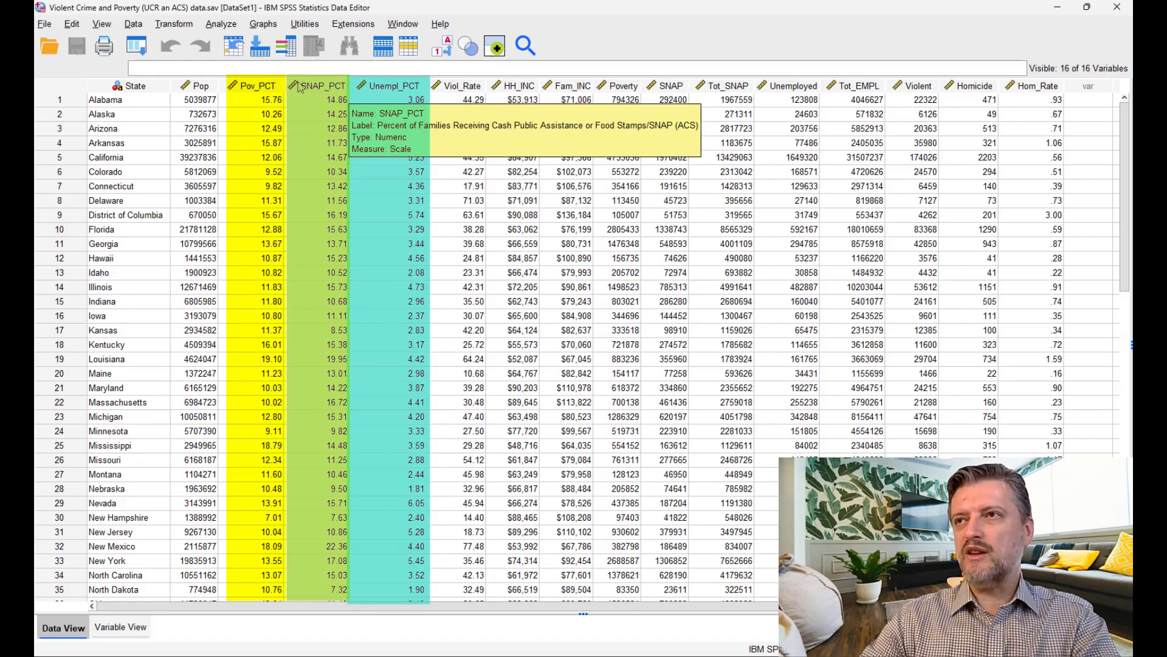
click(469, 90)
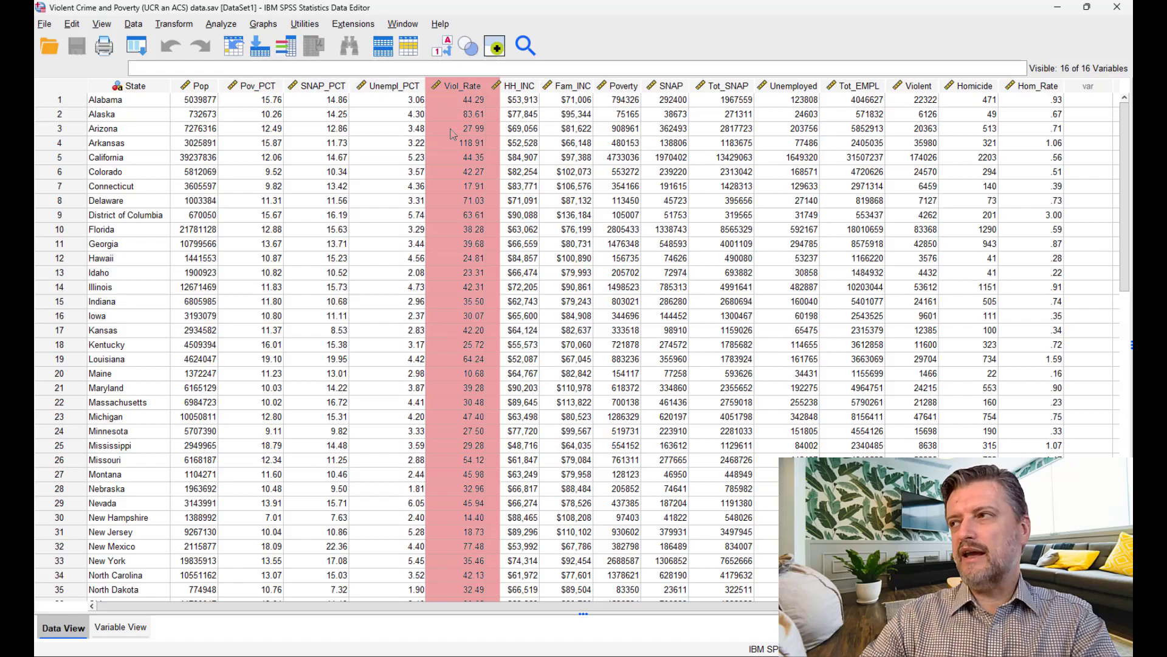
click(1035, 93)
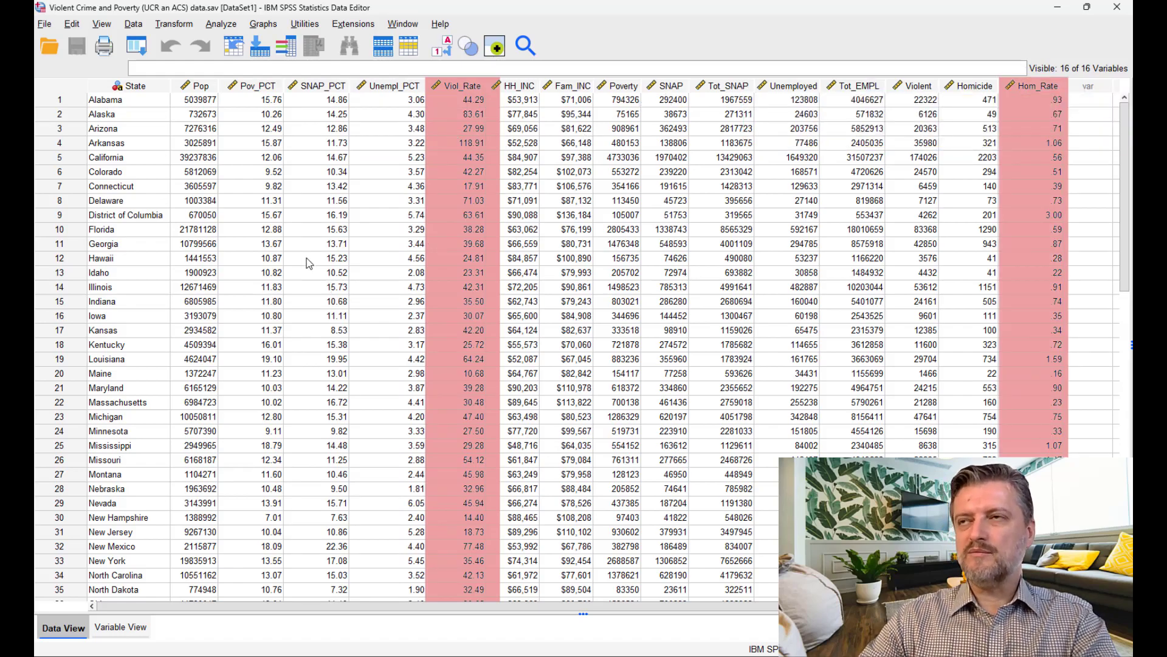
- Reopen Bivariate Correlations and remove Viol_Rate from the Variables list
click(221, 25)
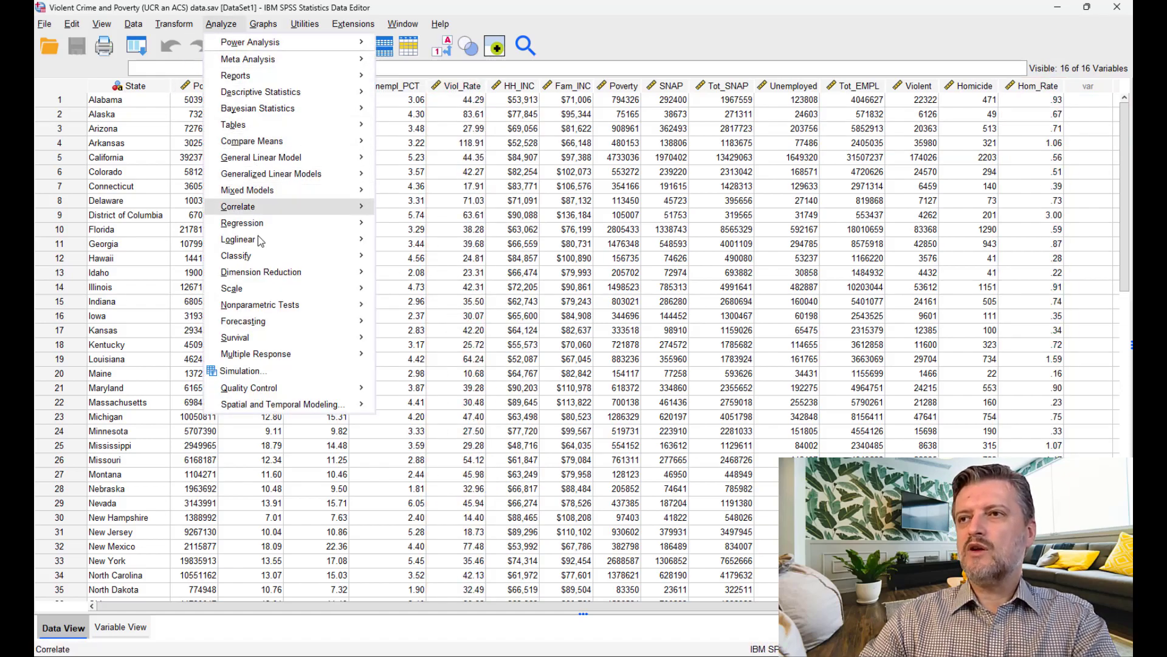
mouse_move(255, 206)
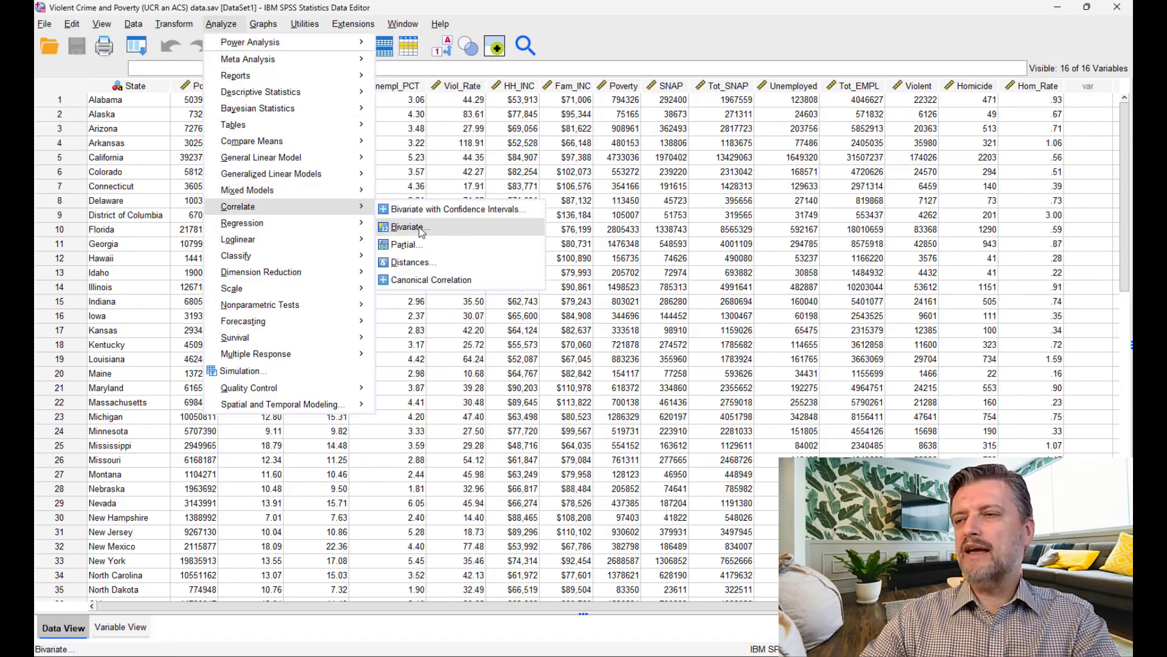
click(419, 226)
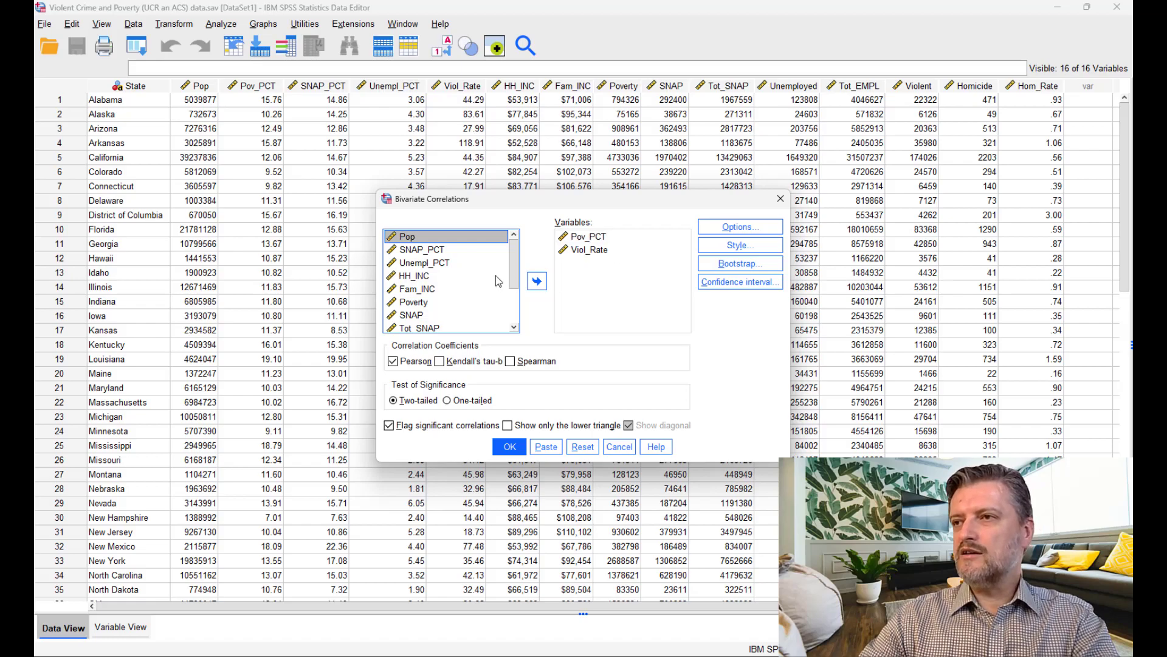
click(589, 250)
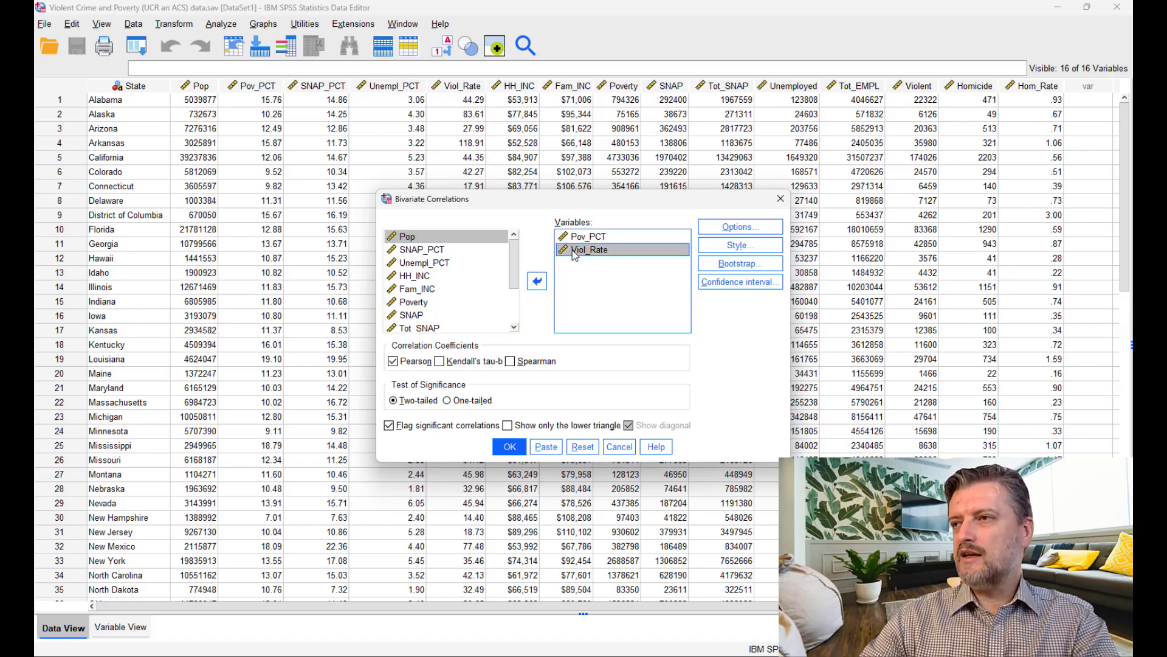
click(536, 286)
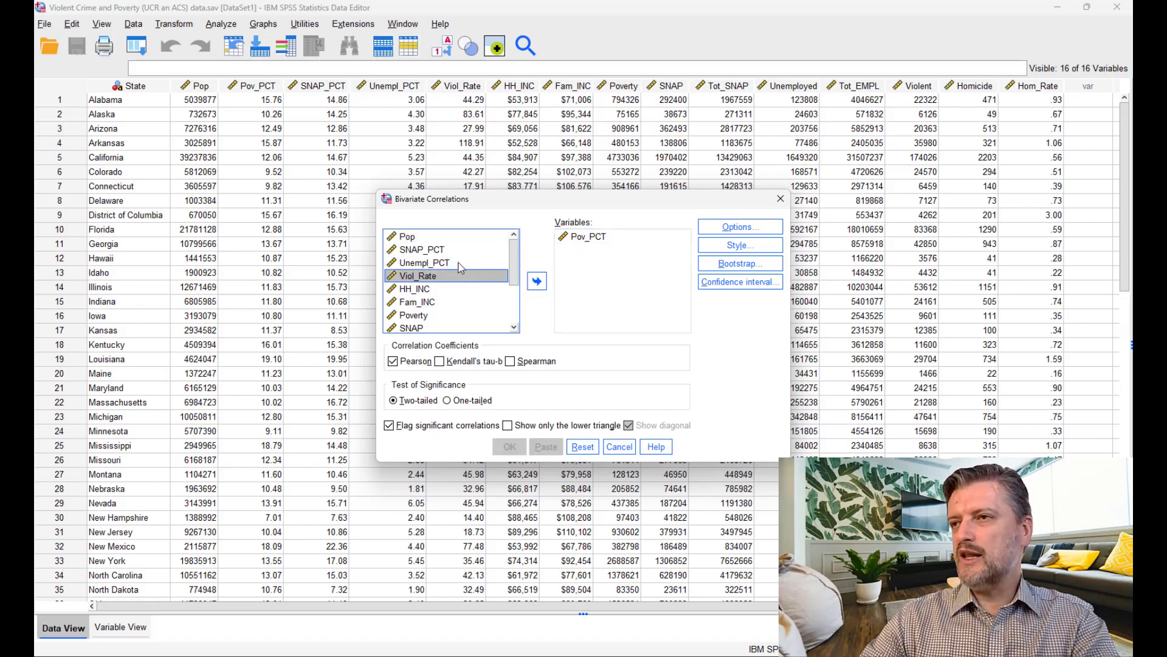
- Add SNAP_PCT, Unempl_PCT, Viol_Rate and Hom_Rate alongside Pov_PCT as correlation variables
click(429, 254)
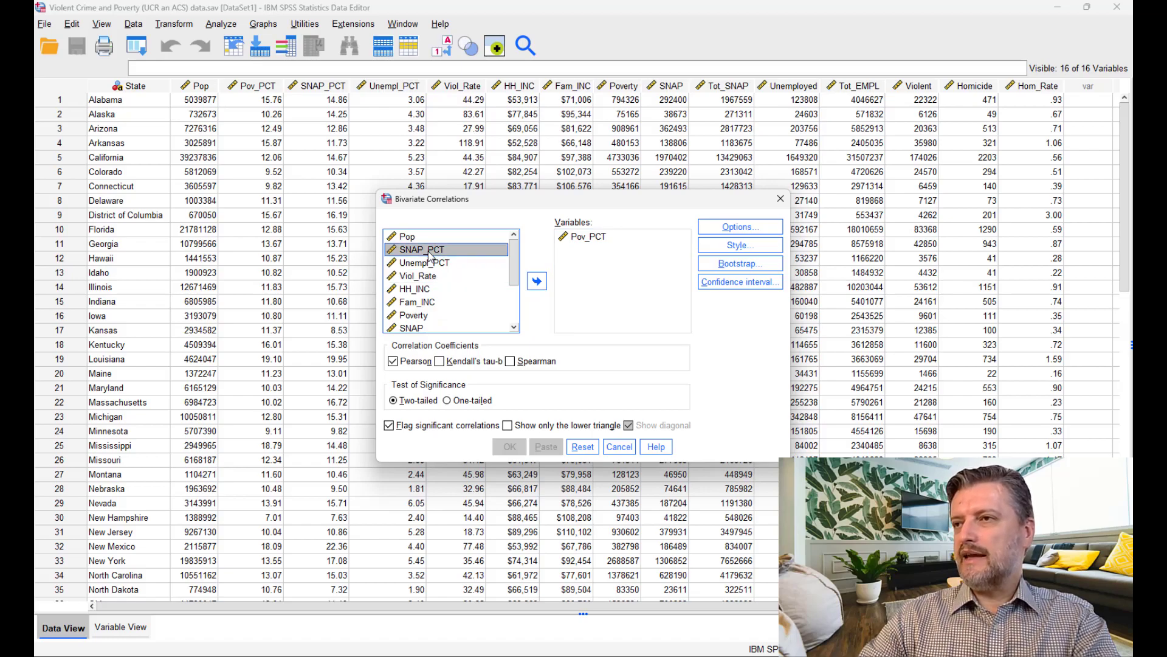
click(537, 281)
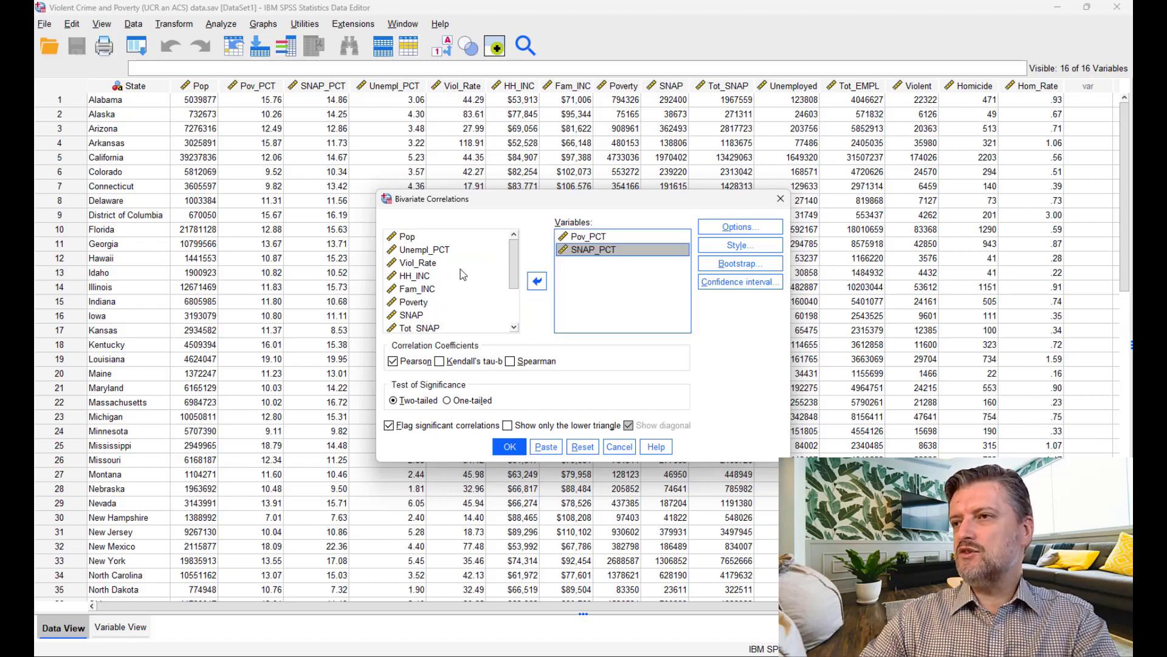
click(537, 281)
click(429, 249)
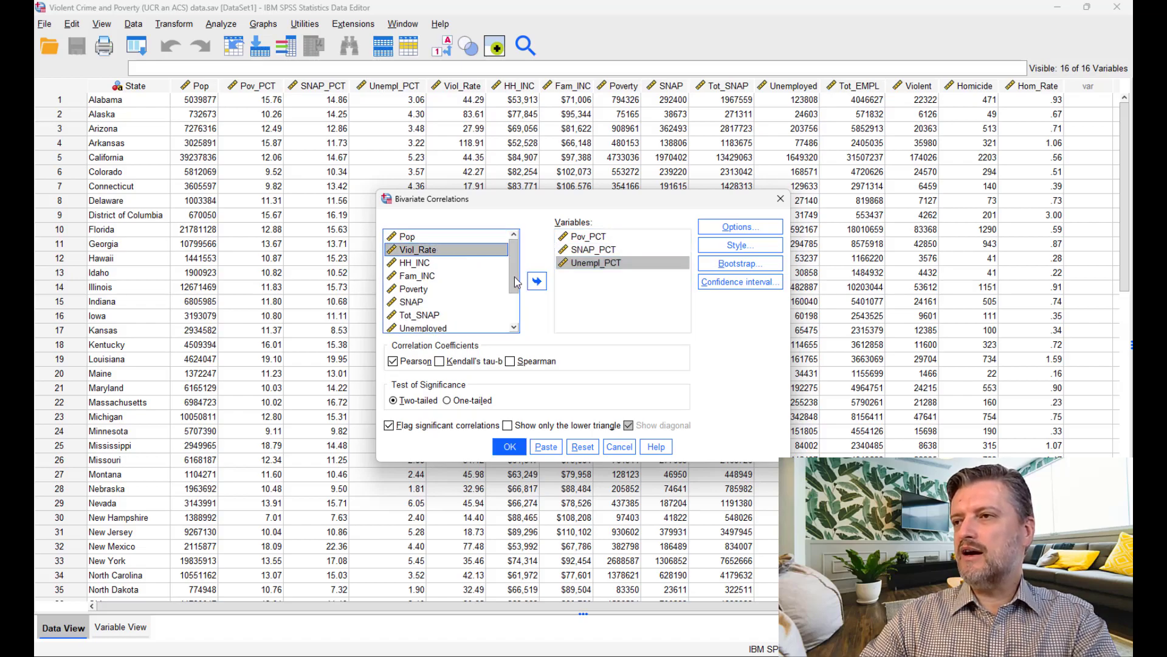
click(537, 281)
click(514, 328)
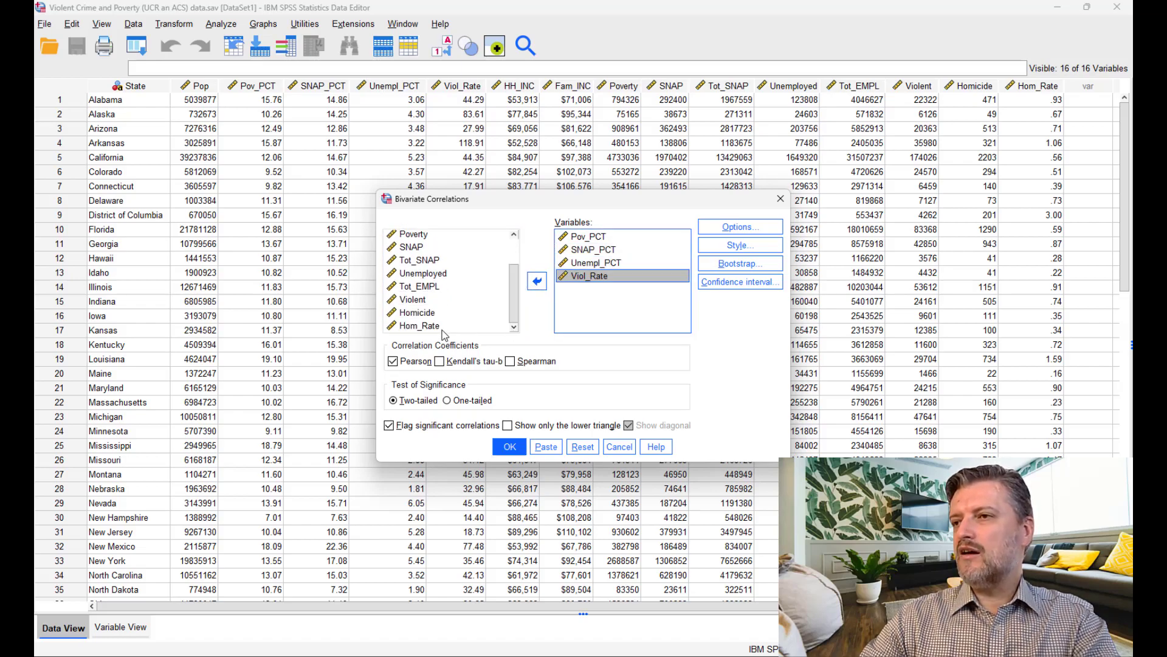
click(429, 327)
click(538, 282)
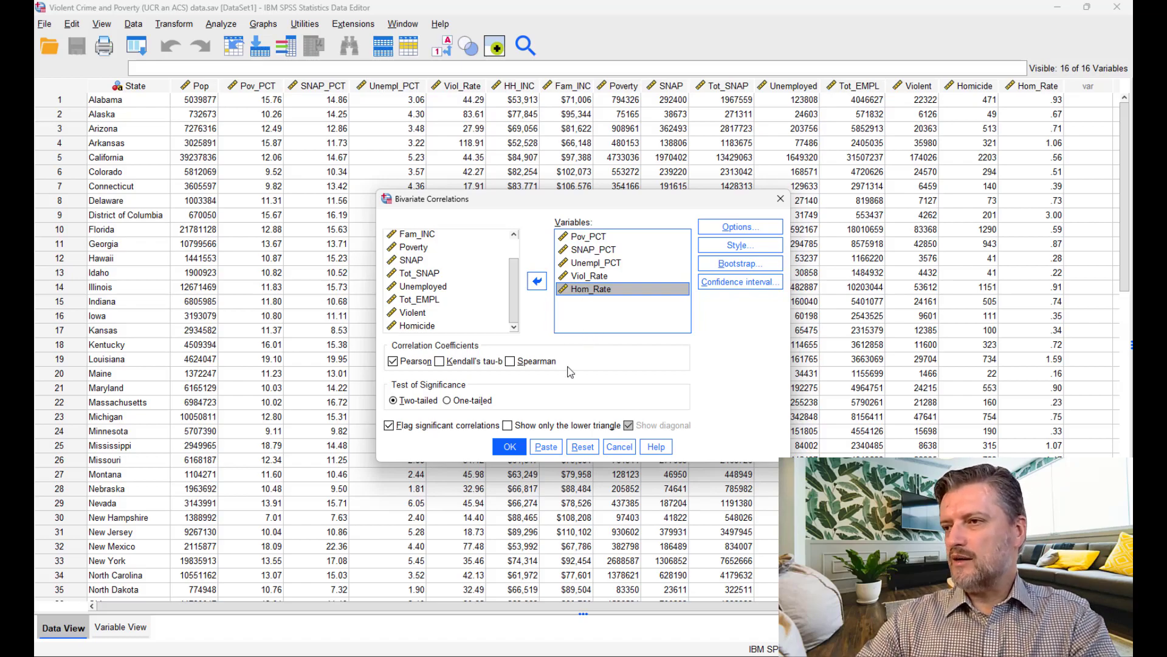
- Run the five-variable Pearson correlation, showing poverty correlating .604 with homicide rate and .481 with violent crime
click(509, 447)
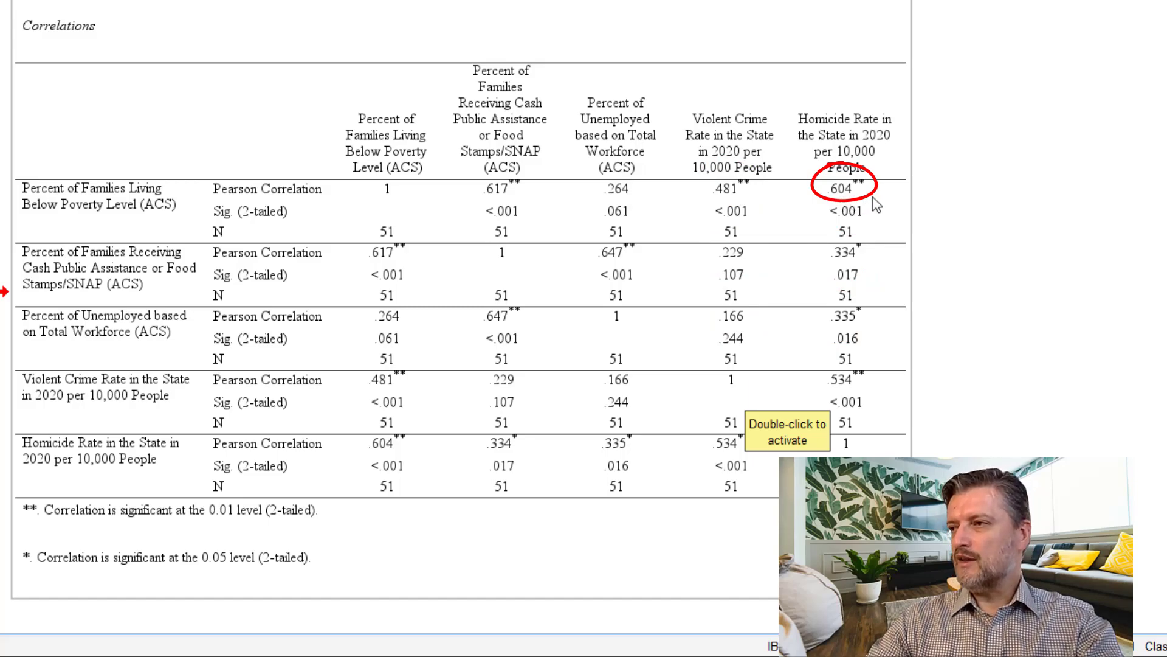
drag(812, 203, 876, 227)
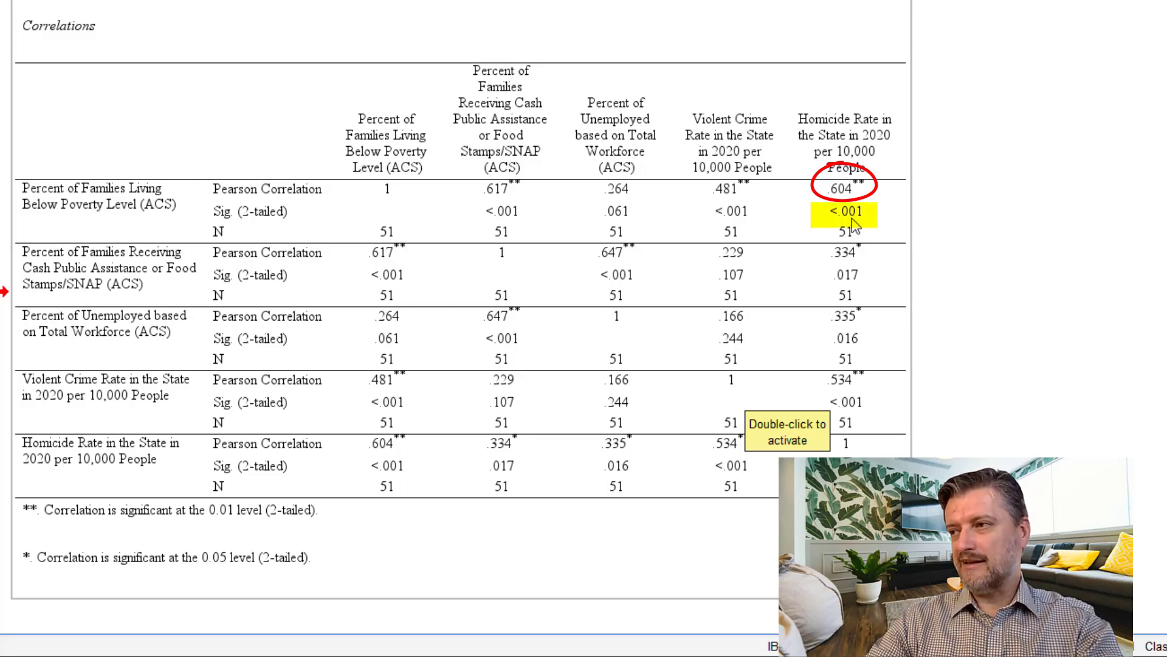